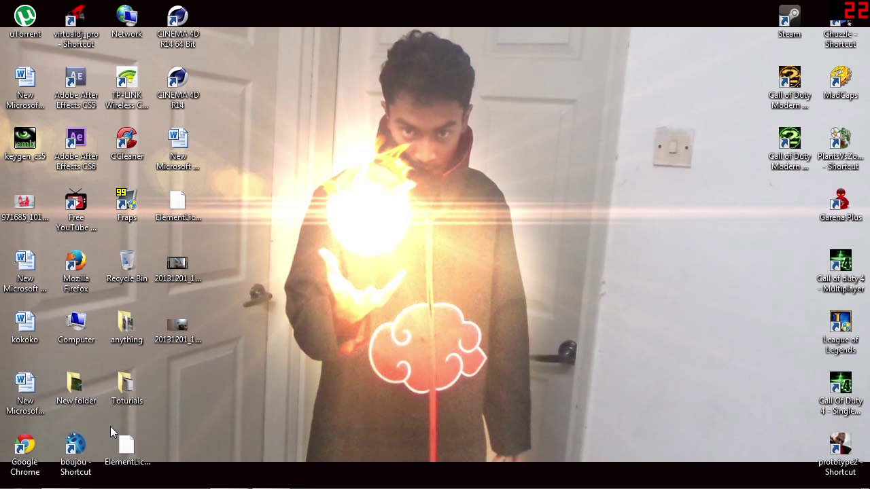
- Launch boujou 5 from its desktop shortcut to an empty Untitled Project
{"action": "double_click", "coordinate": [75, 447]}
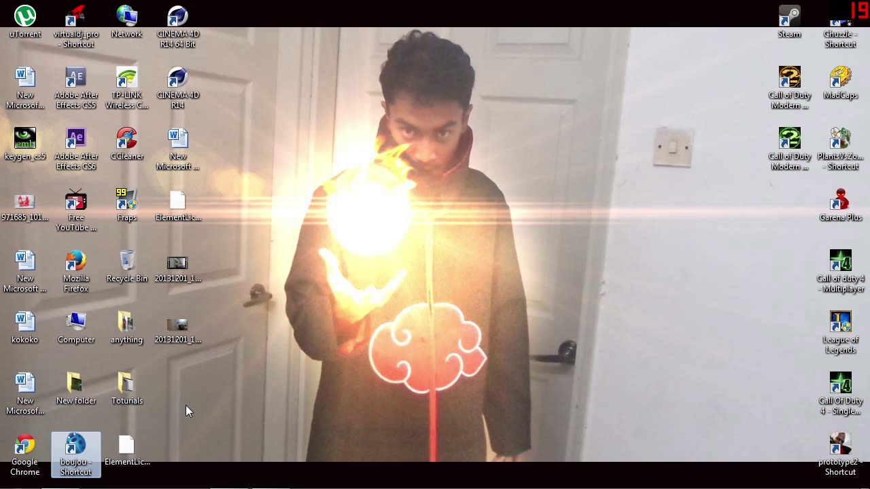
{"action": "mouse_move", "coordinate": [224, 475]}
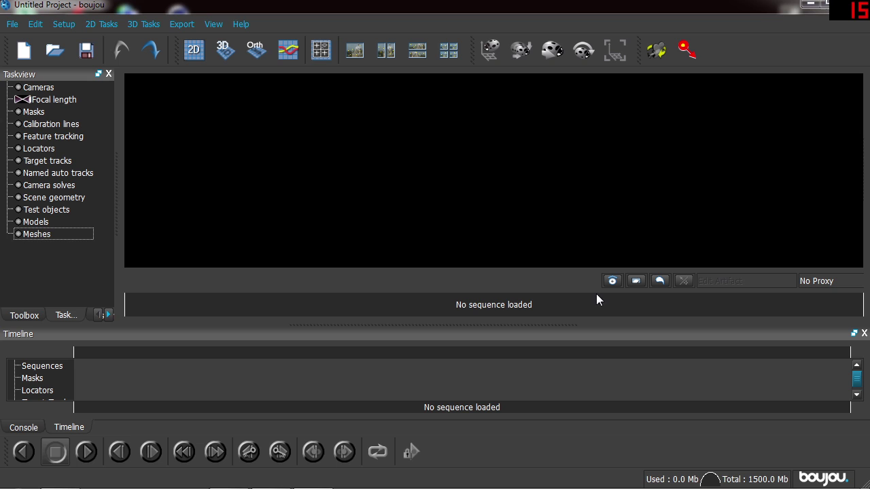
- Load 20131201_154532.mp4 from the Desktop folder as Sequence 1 in the Image Sequence dialog
{"action": "left_click", "coordinate": [62, 25]}
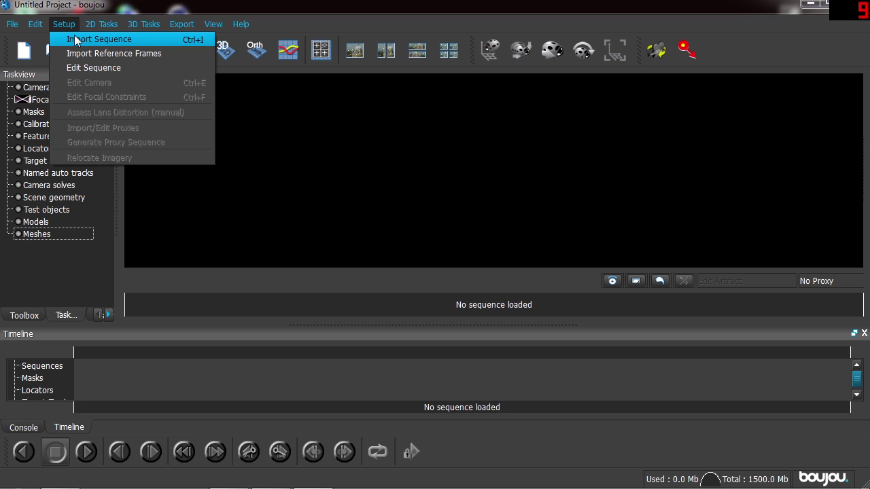
{"action": "left_click", "coordinate": [75, 38]}
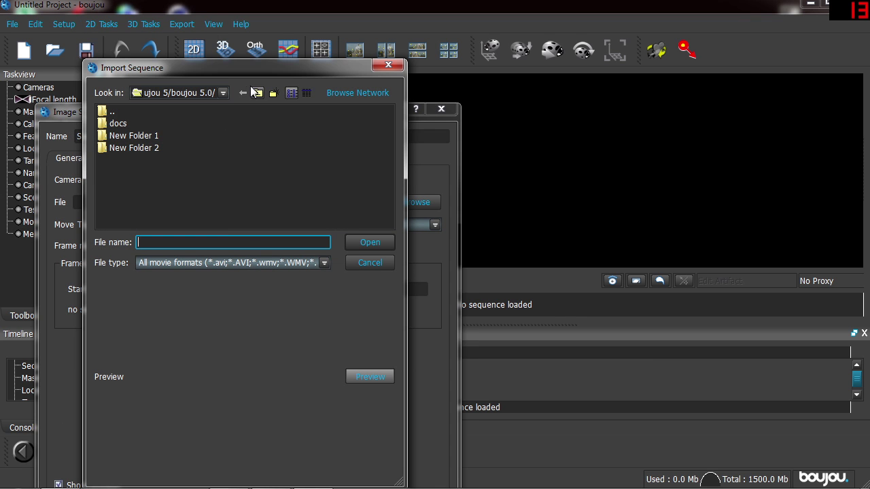
{"action": "left_click", "coordinate": [224, 92]}
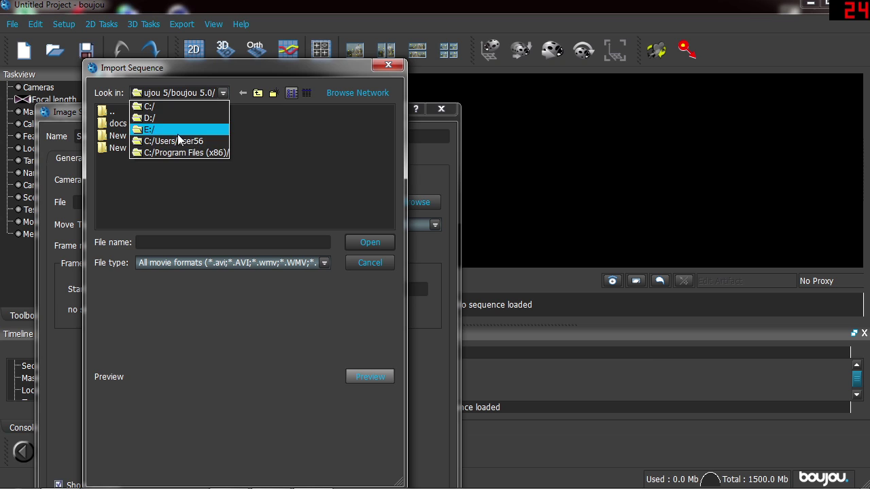
{"action": "left_click", "coordinate": [180, 141]}
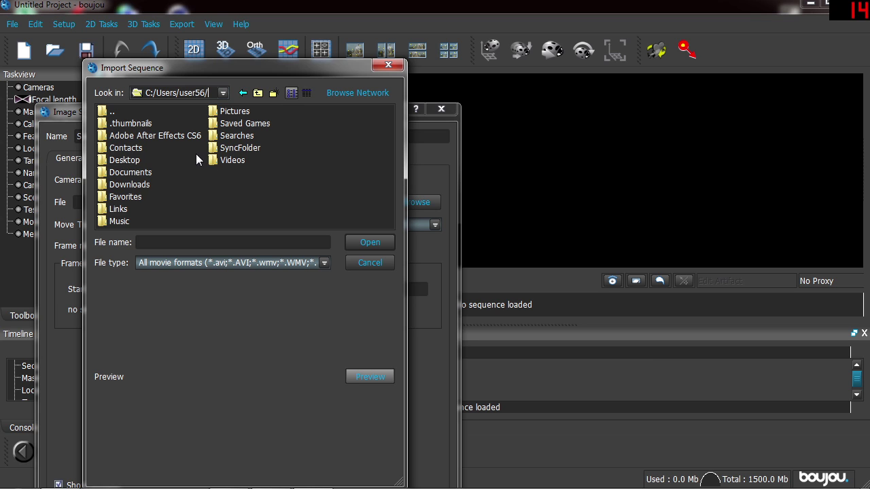
{"action": "double_click", "coordinate": [125, 162]}
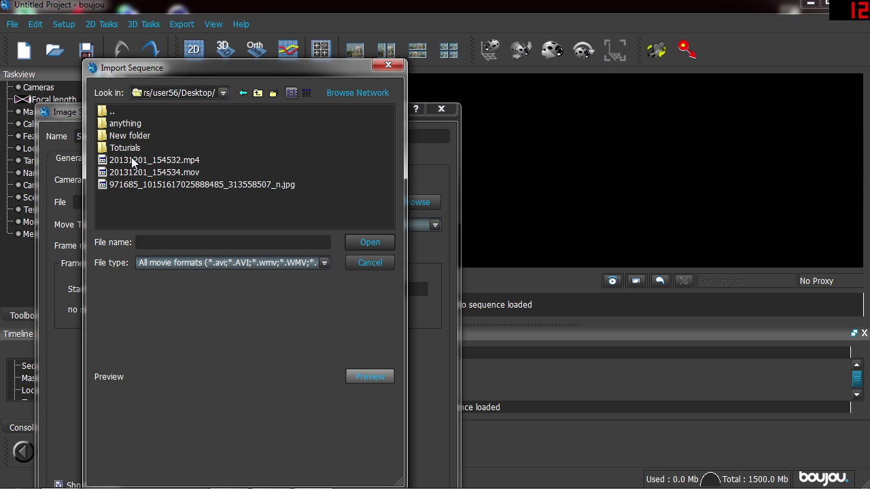
{"action": "left_click", "coordinate": [138, 163]}
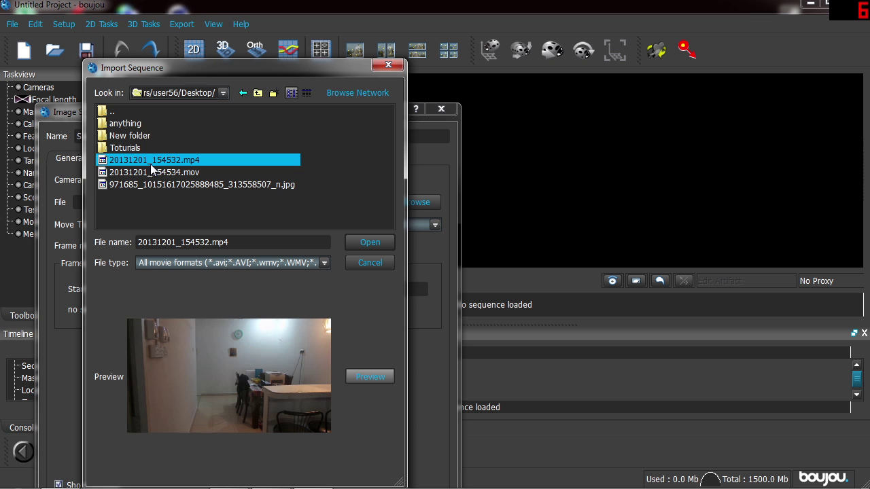
{"action": "left_click", "coordinate": [155, 173]}
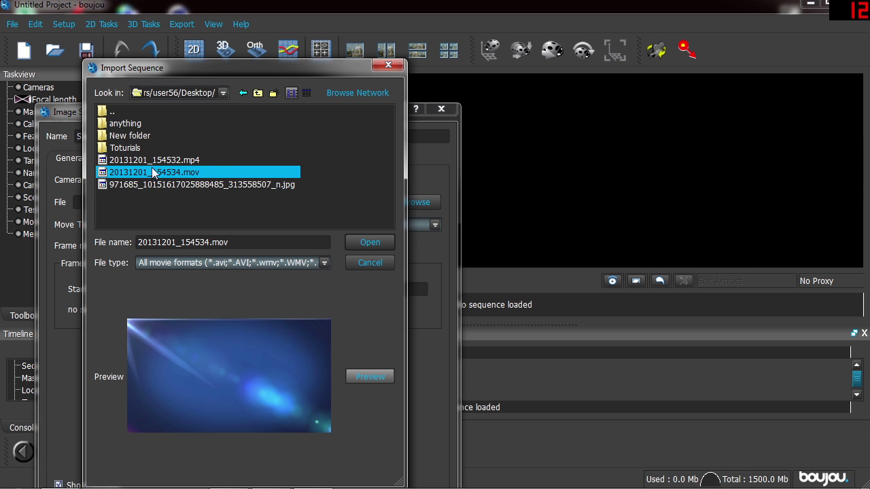
{"action": "left_click", "coordinate": [151, 163]}
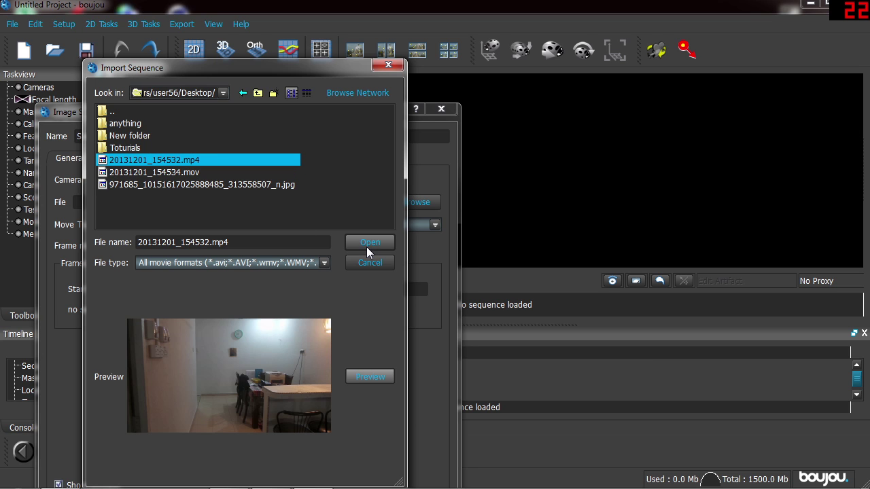
{"action": "left_click", "coordinate": [369, 244]}
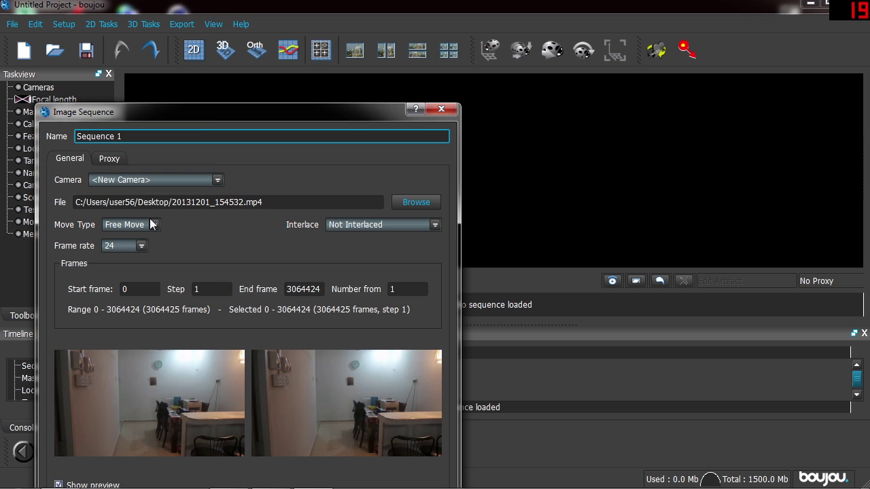
- Leave the sequence frame rate at 24 fps and switch over to After Effects
{"action": "left_click_drag", "start_coordinate": [206, 112], "coordinate": [323, 68]}
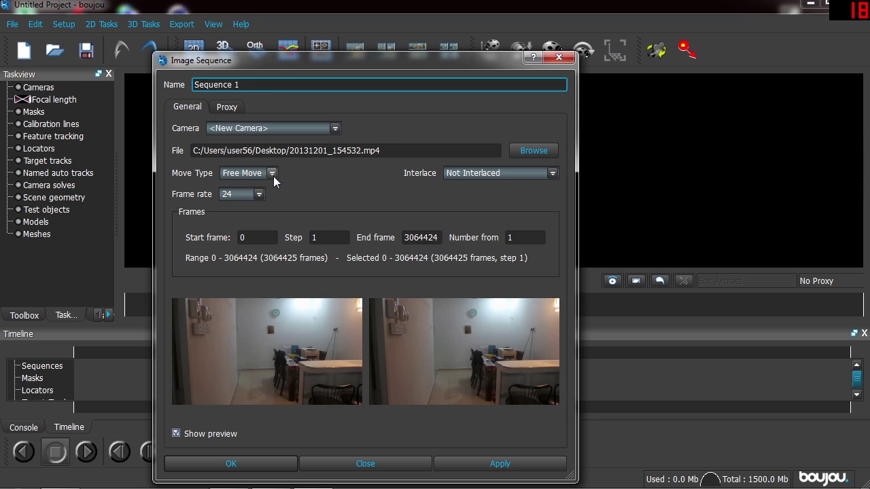
{"action": "left_click", "coordinate": [259, 195]}
{"action": "left_click", "coordinate": [210, 193]}
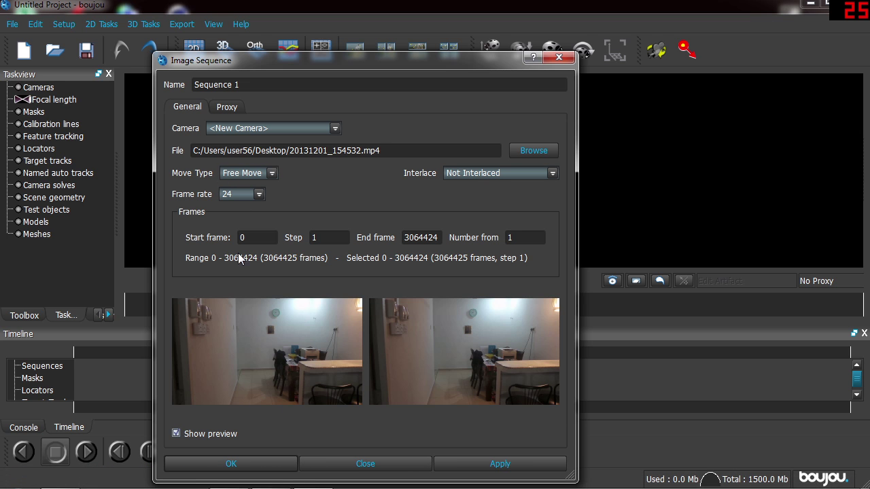
{"action": "left_click", "coordinate": [280, 480]}
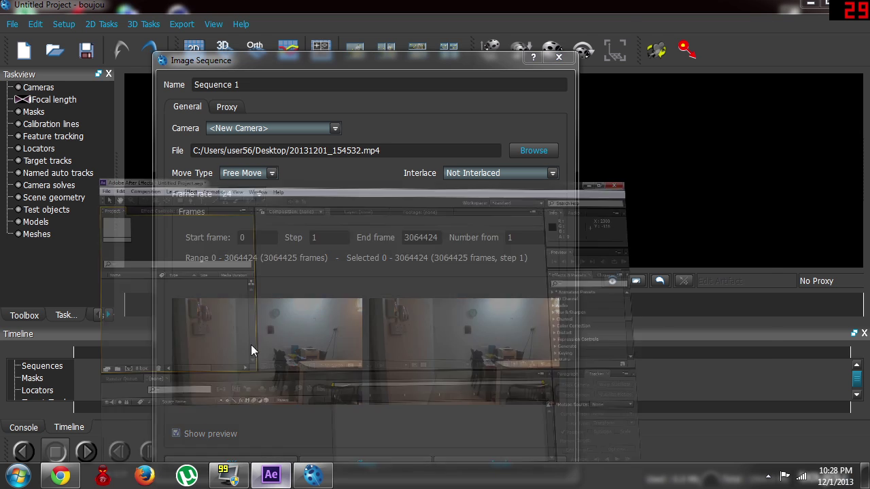
- Import 20131201_154532.mp4 into After Effects and create a composition from it
{"action": "left_click", "coordinate": [824, 6]}
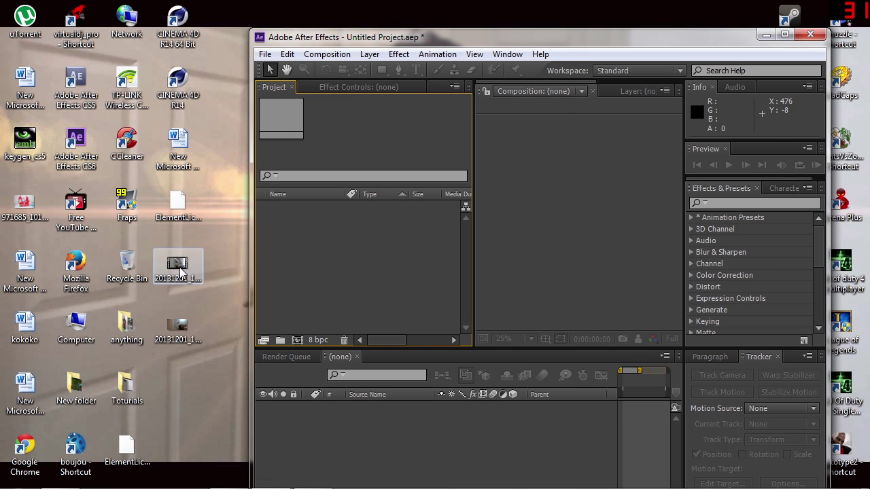
{"action": "left_click_drag", "start_coordinate": [177, 265], "coordinate": [381, 258]}
{"action": "left_click", "coordinate": [784, 34]}
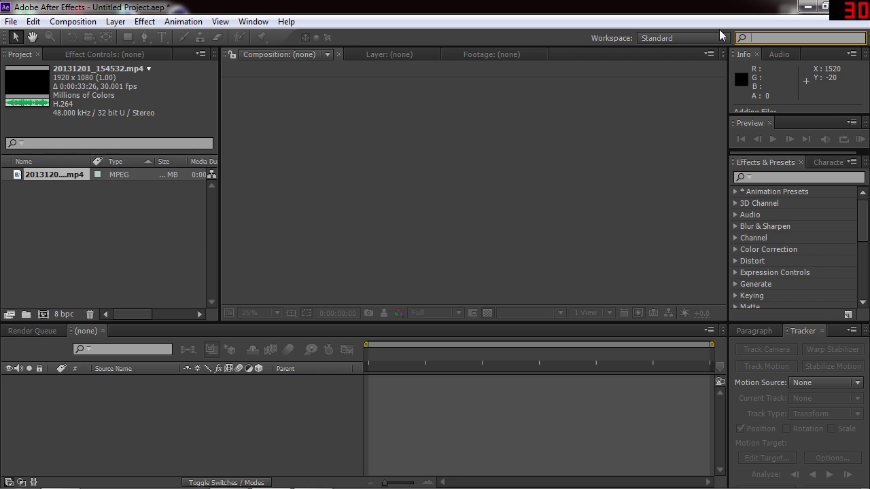
{"action": "left_click_drag", "start_coordinate": [75, 175], "coordinate": [42, 314]}
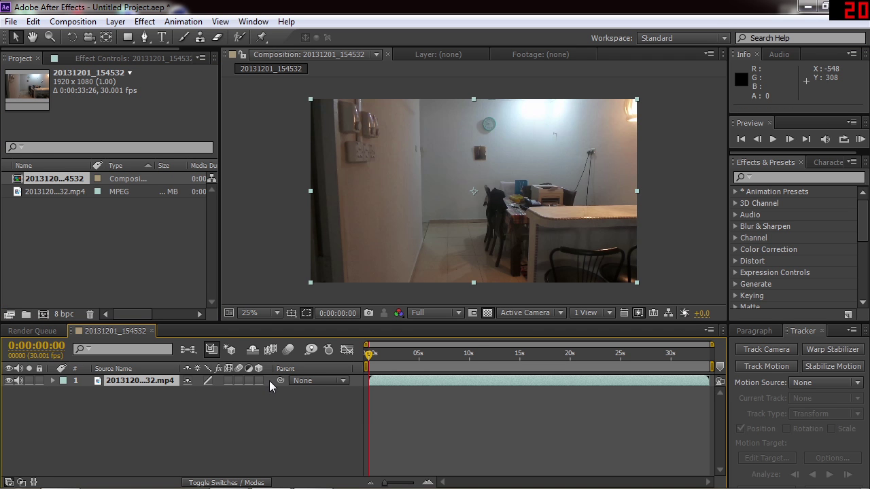
- Set the 20131201_154532 composition's frame rate to 29.97 fps, then close After Effects
{"action": "right_click", "coordinate": [270, 386]}
{"action": "left_click", "coordinate": [320, 255]}
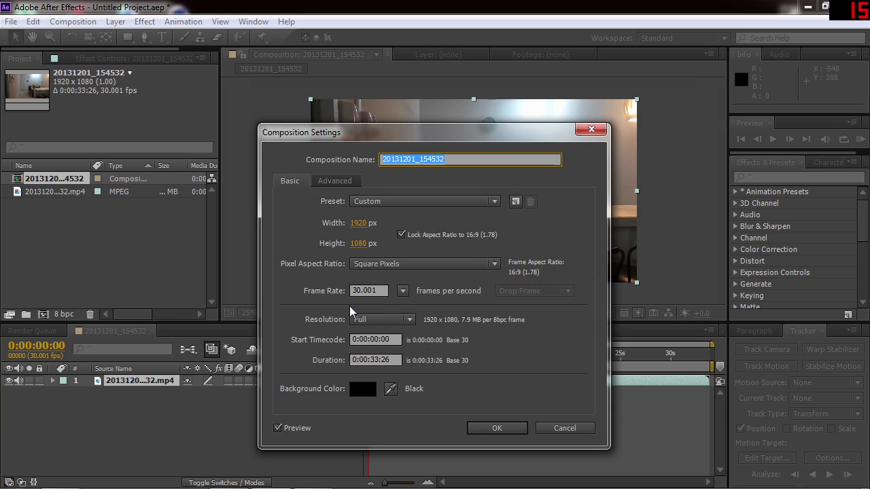
{"action": "left_click", "coordinate": [403, 291]}
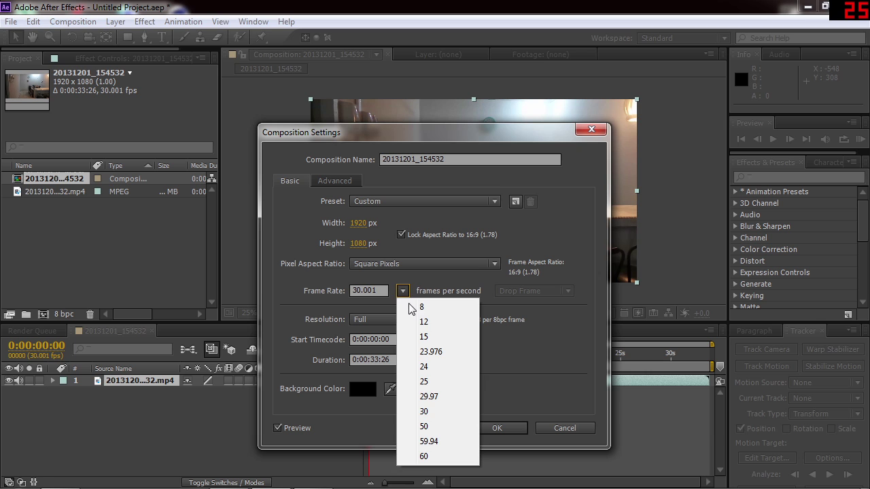
{"action": "left_click", "coordinate": [431, 397]}
{"action": "left_click", "coordinate": [488, 428]}
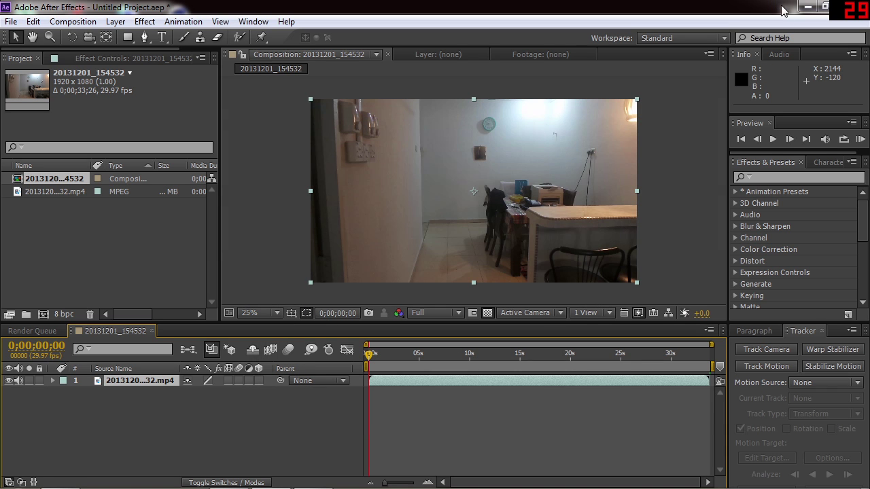
{"action": "left_click", "coordinate": [845, 8]}
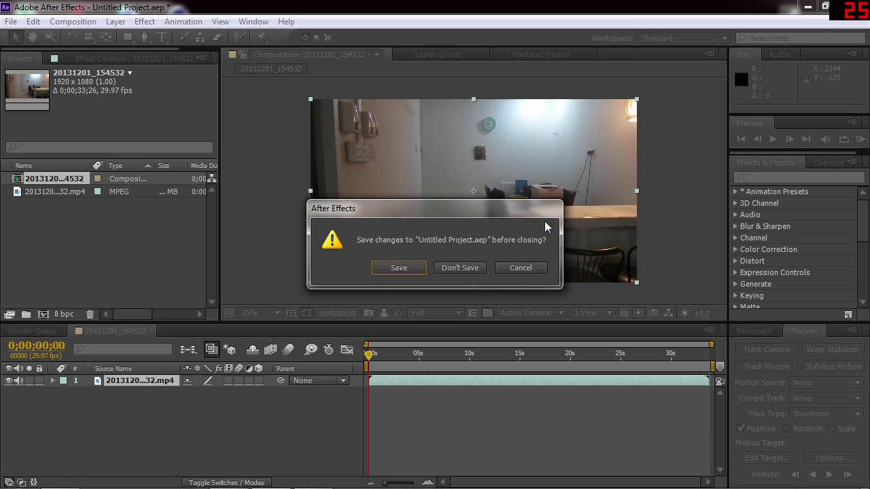
- Cancel the save prompt, hide After Effects, and return to boujou's Setup menu
{"action": "left_click", "coordinate": [531, 268]}
{"action": "key", "text": "super+d"}
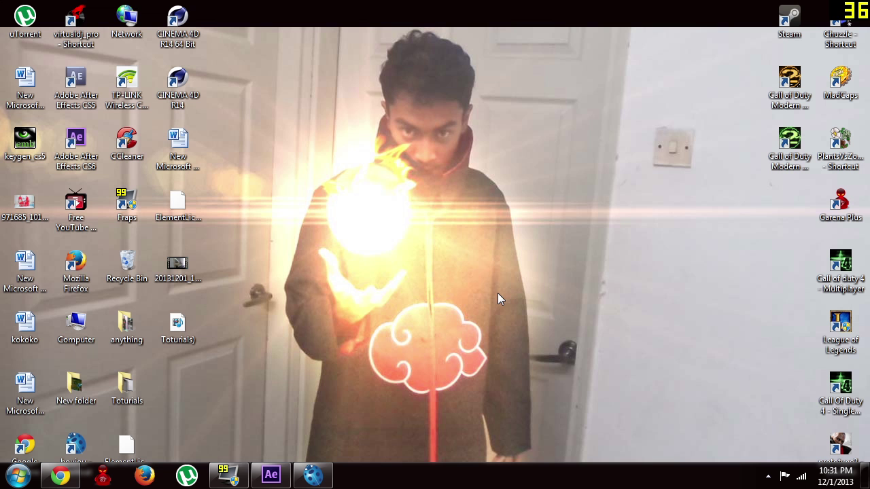
{"action": "left_click", "coordinate": [316, 474]}
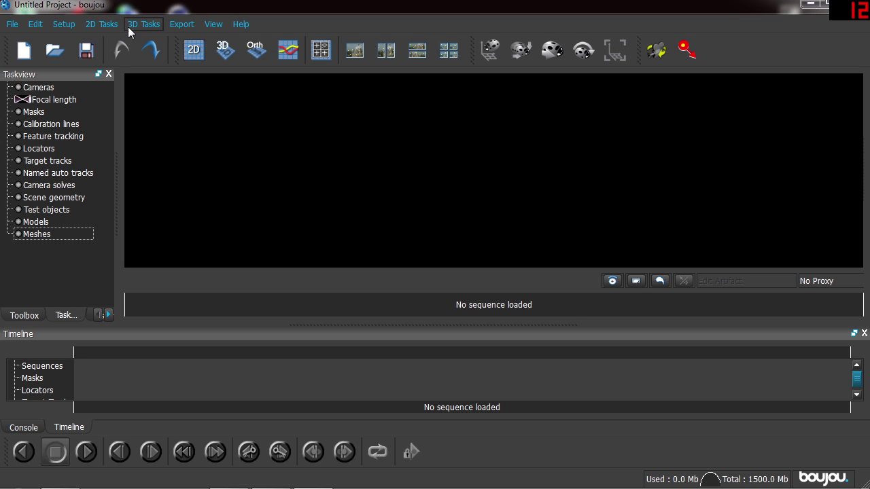
{"action": "left_click", "coordinate": [74, 29]}
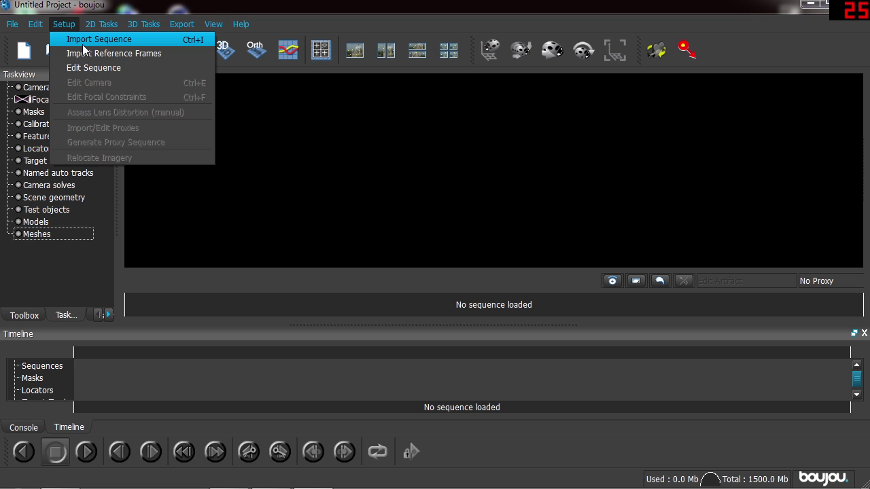
- Load Toturials).mov from the Desktop as Sequence 1, spanning frames 0–301 at 24 fps
{"action": "left_click", "coordinate": [83, 42]}
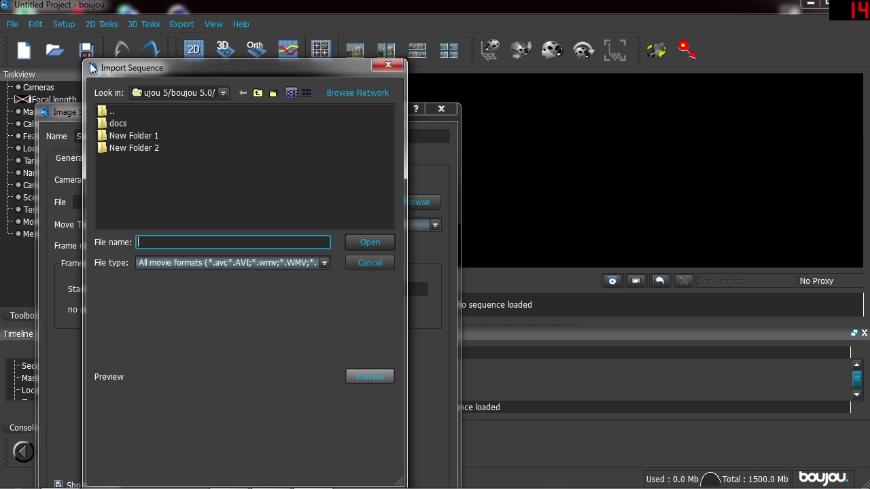
{"action": "left_click", "coordinate": [220, 94]}
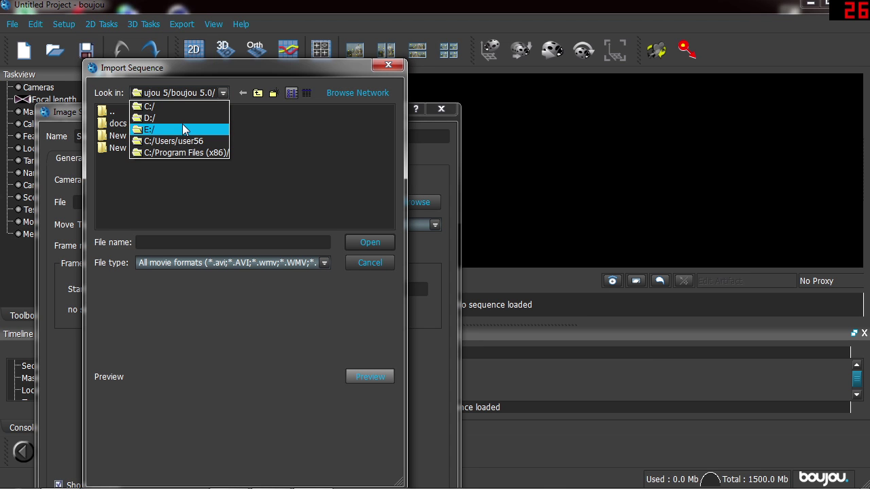
{"action": "left_click", "coordinate": [174, 141]}
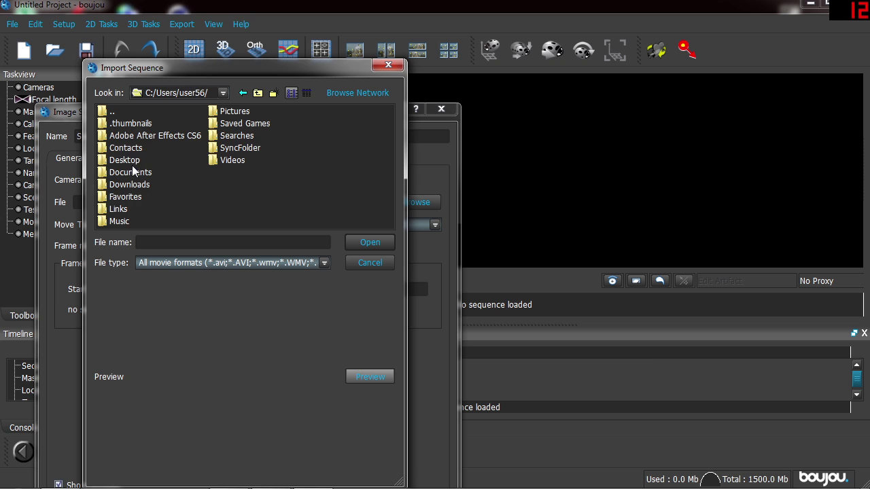
{"action": "double_click", "coordinate": [126, 161]}
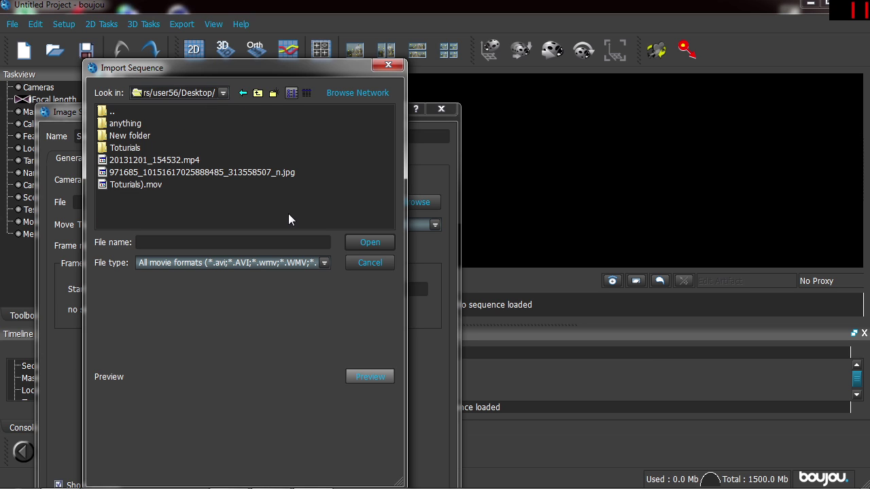
{"action": "left_click", "coordinate": [157, 184]}
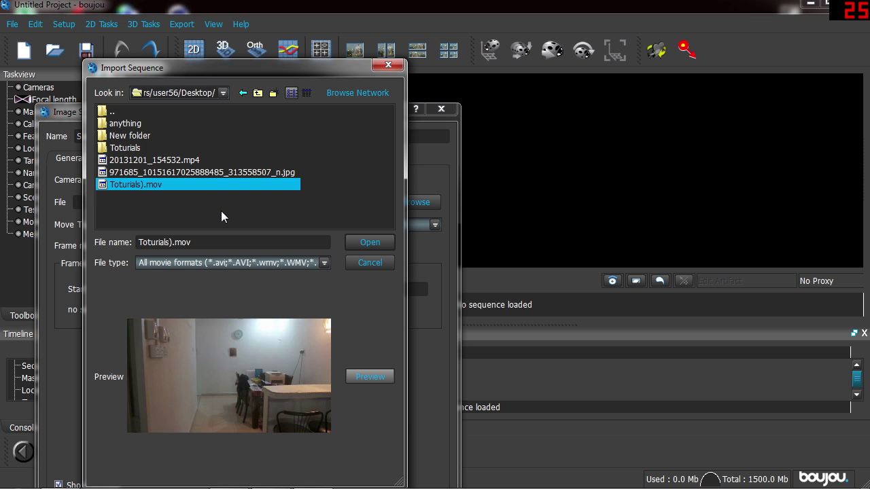
{"action": "left_click", "coordinate": [387, 241]}
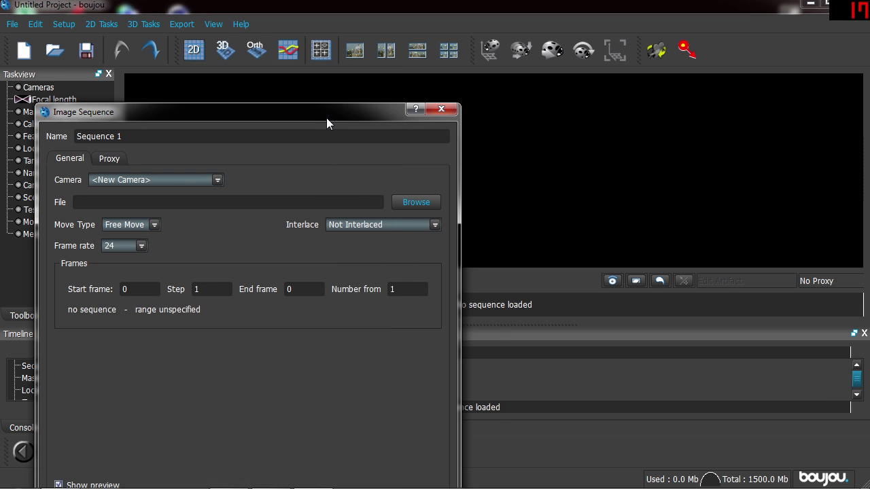
{"action": "left_click_drag", "start_coordinate": [326, 118], "coordinate": [418, 67]}
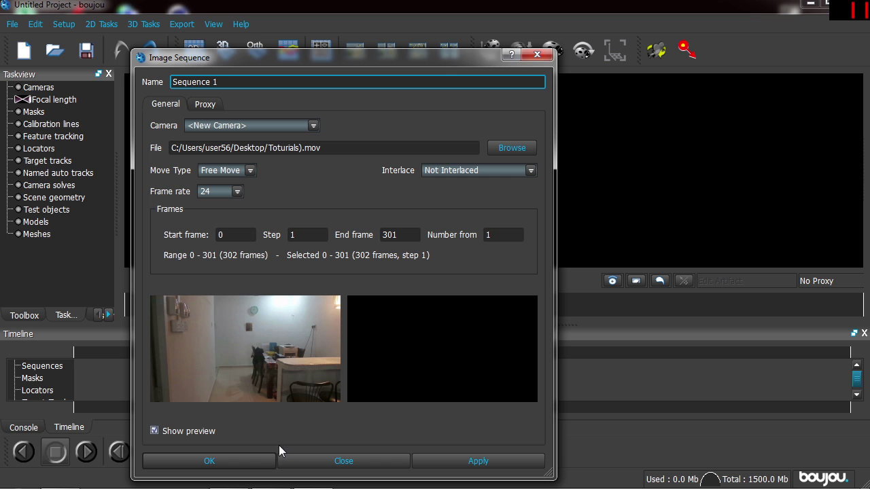
{"action": "mouse_move", "coordinate": [277, 473]}
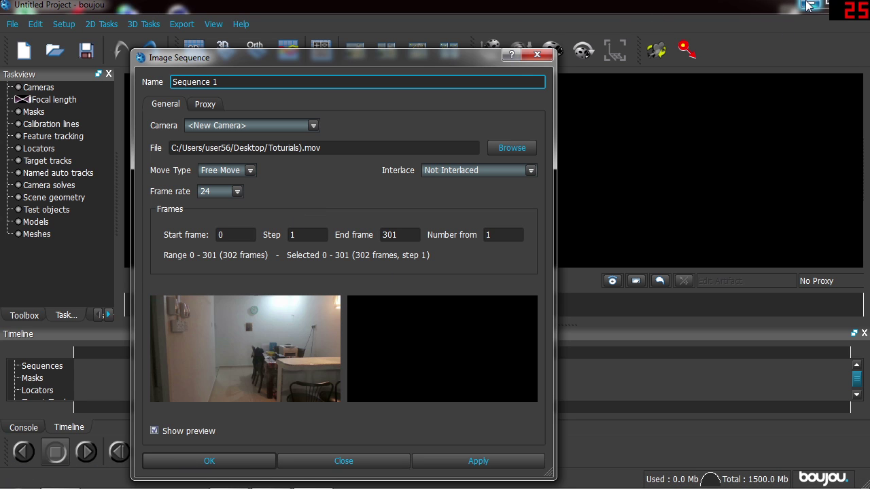
- Import Toturials).mov into After Effects and create a Toturials) composition from it
{"action": "left_click", "coordinate": [807, 6]}
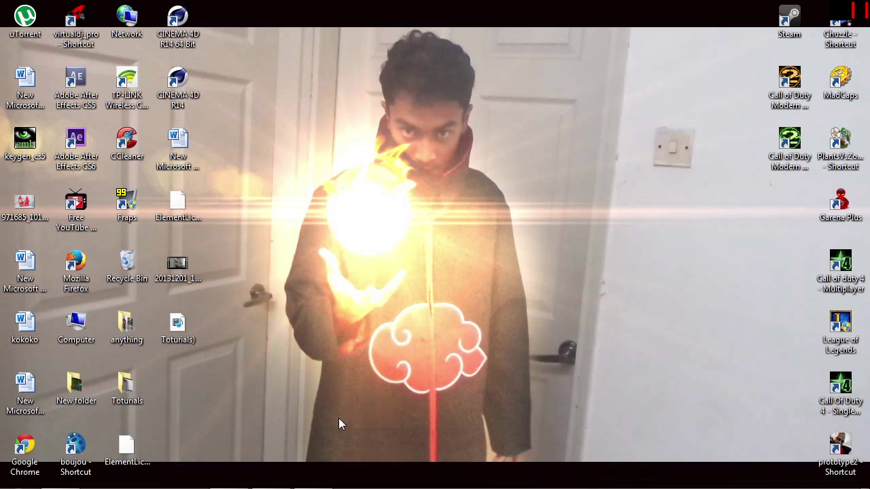
{"action": "left_click", "coordinate": [271, 475]}
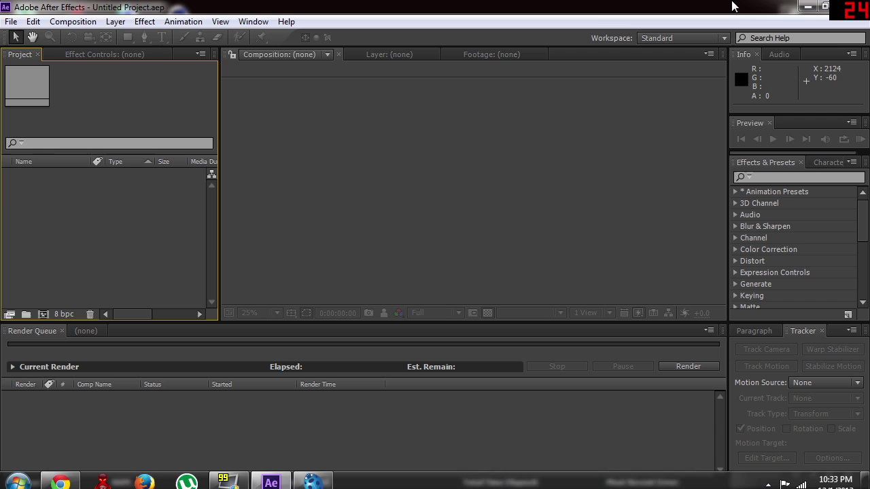
{"action": "left_click", "coordinate": [833, 5]}
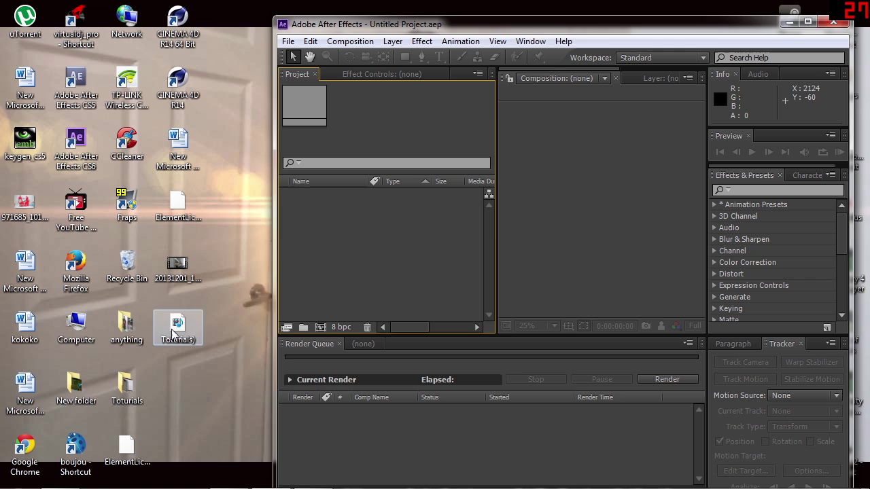
{"action": "left_click_drag", "start_coordinate": [174, 333], "coordinate": [384, 208]}
{"action": "left_click_drag", "start_coordinate": [809, 25], "coordinate": [708, 26]}
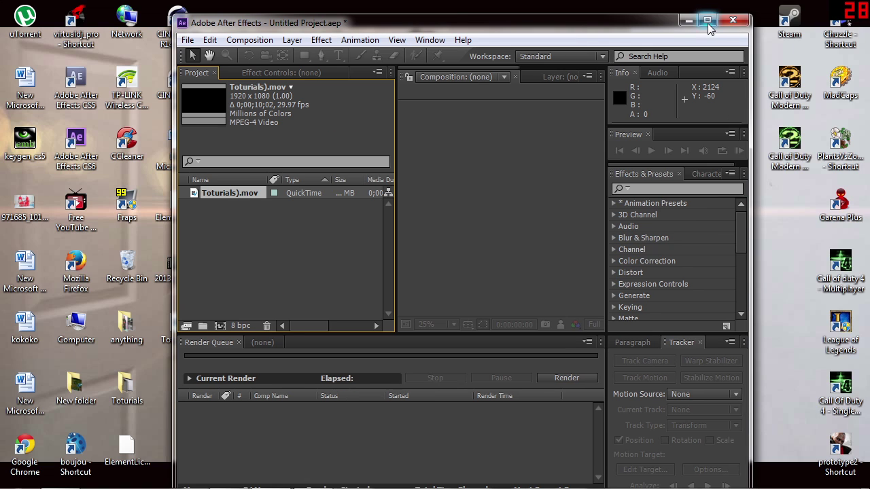
{"action": "left_click", "coordinate": [708, 21]}
{"action": "left_click_drag", "start_coordinate": [77, 175], "coordinate": [43, 313]}
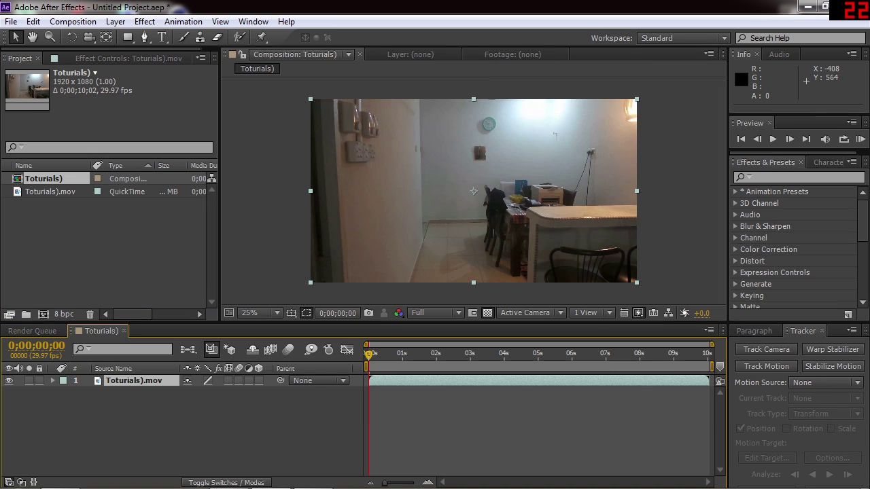
- Confirm the Toturials) composition runs at 29.97 fps without changes, then return to boujou
{"action": "right_click", "coordinate": [272, 383]}
{"action": "left_click", "coordinate": [324, 253]}
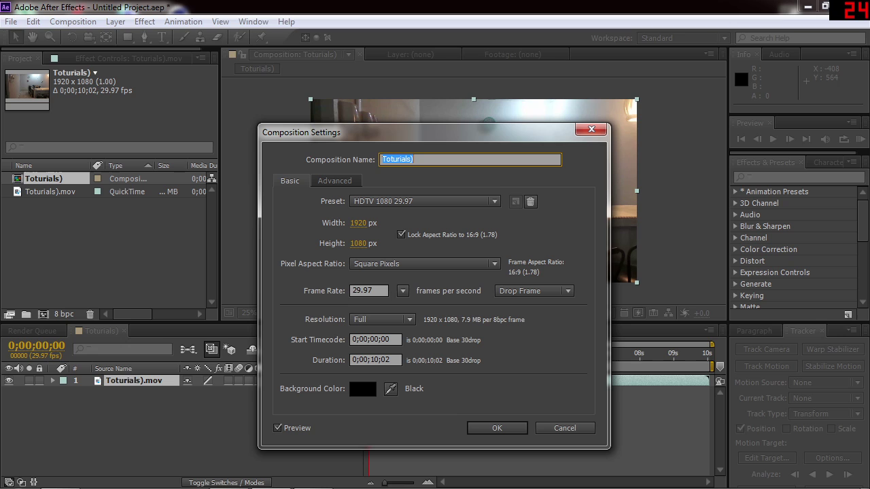
{"action": "left_click", "coordinate": [368, 290]}
{"action": "left_click", "coordinate": [543, 341]}
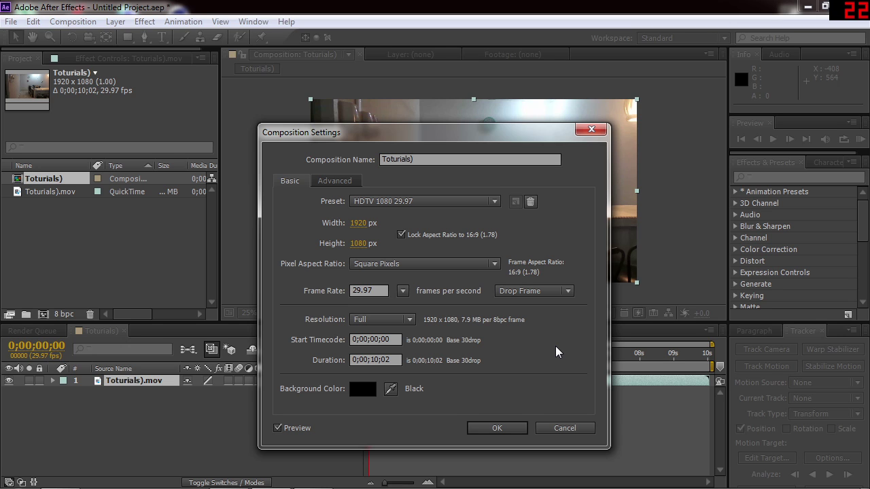
{"action": "left_click", "coordinate": [548, 428]}
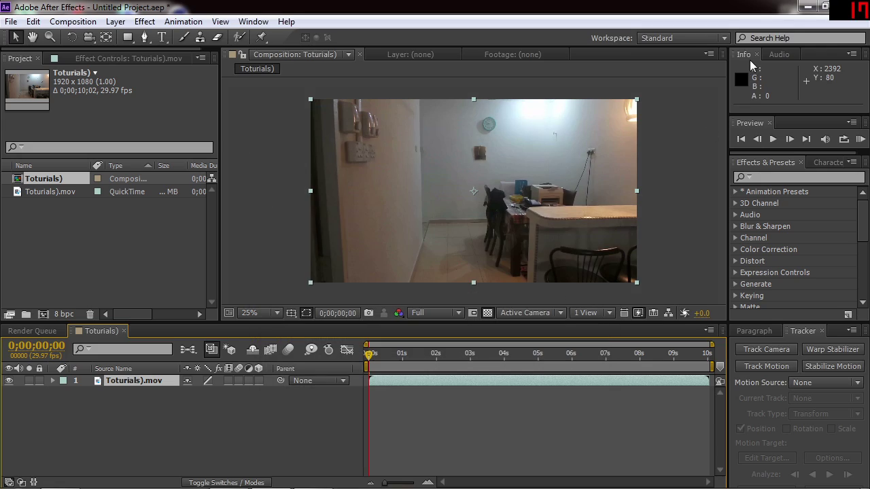
{"action": "left_click", "coordinate": [807, 6]}
{"action": "mouse_move", "coordinate": [303, 475]}
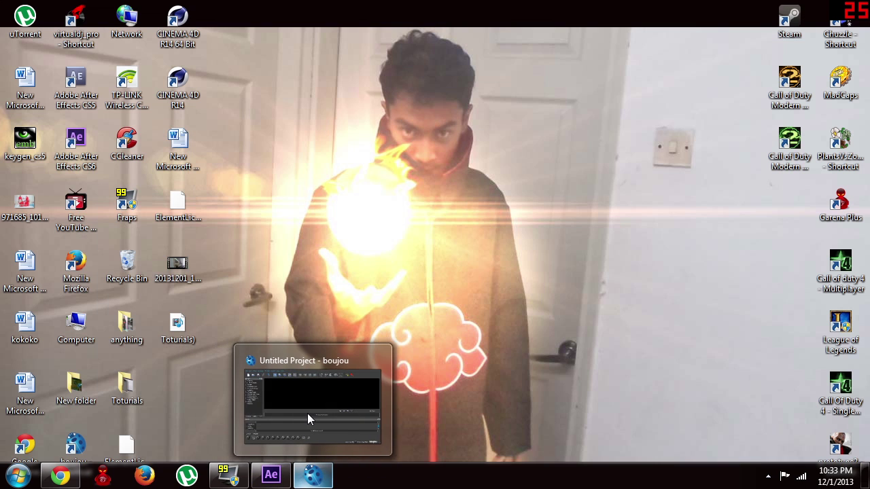
{"action": "left_click", "coordinate": [309, 414]}
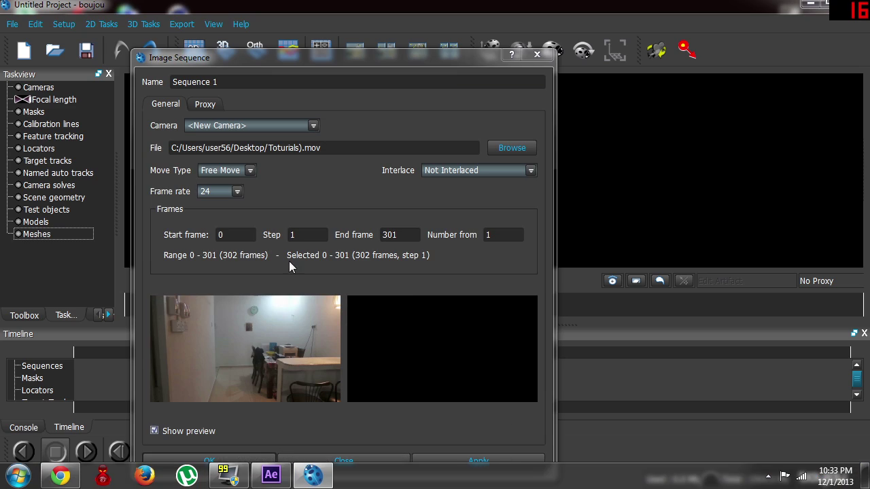
- Check the frame rate, keep Move Type at Free Move, and apply the sequence to create Camera 1
{"action": "left_click", "coordinate": [232, 195]}
{"action": "left_click", "coordinate": [232, 213]}
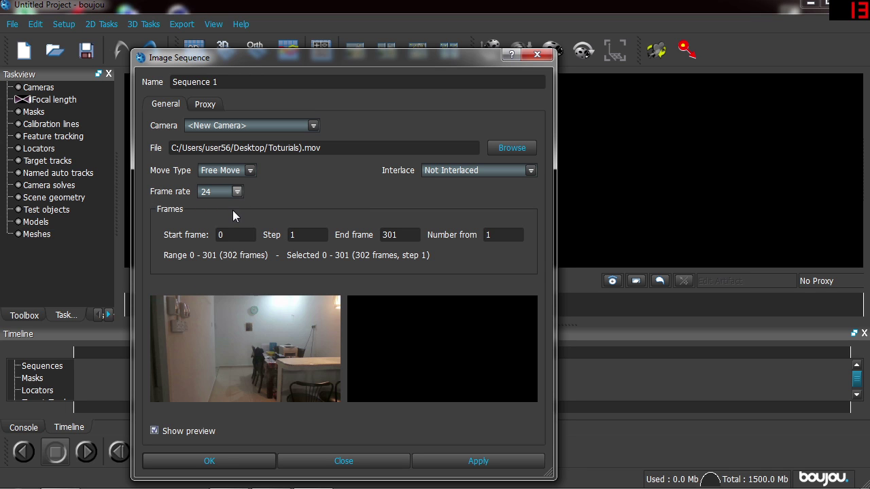
{"action": "scroll", "coordinate": [234, 191], "scroll_direction": "down", "scroll_amount": 2}
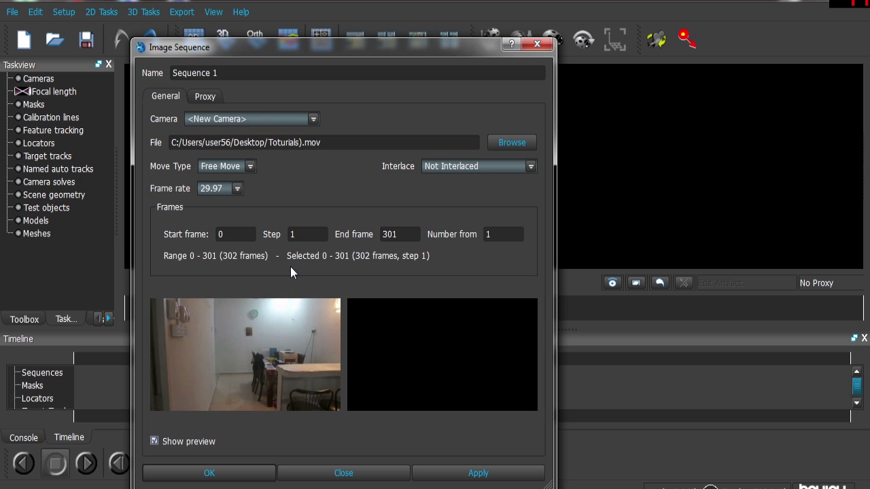
{"action": "left_click", "coordinate": [249, 167]}
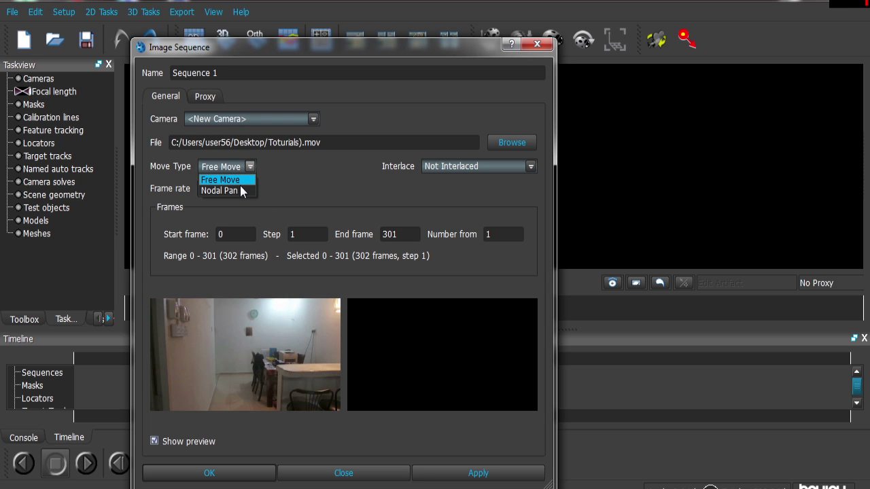
{"action": "left_click", "coordinate": [250, 167]}
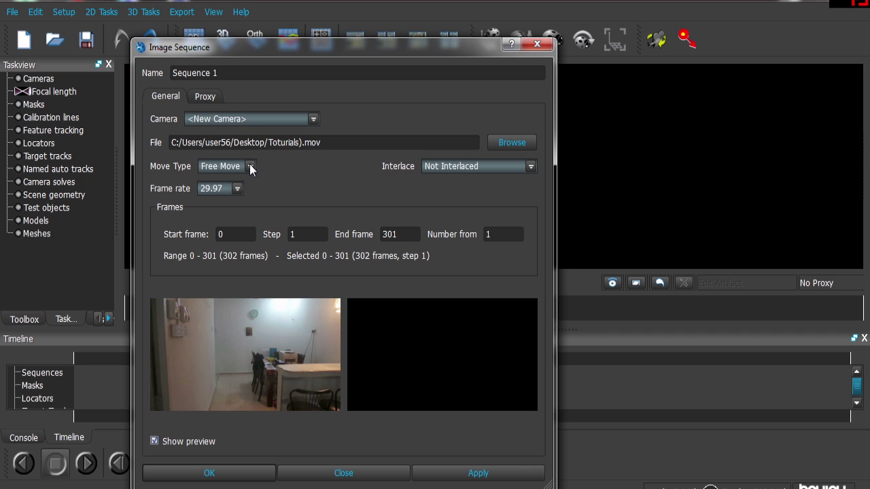
{"action": "left_click", "coordinate": [250, 167]}
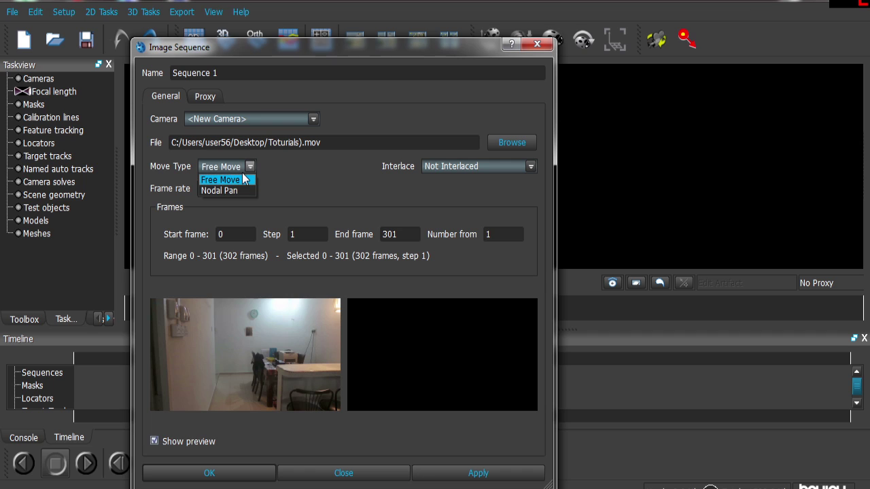
{"action": "left_click", "coordinate": [249, 167]}
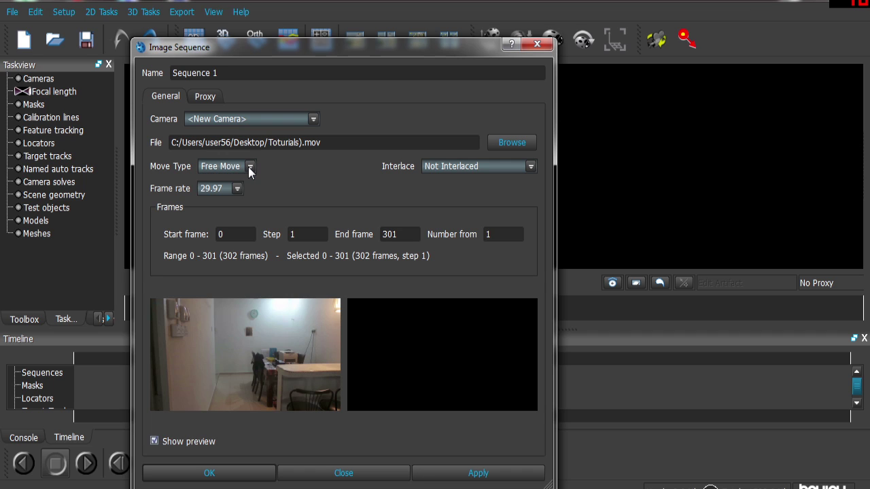
{"action": "left_click", "coordinate": [248, 167]}
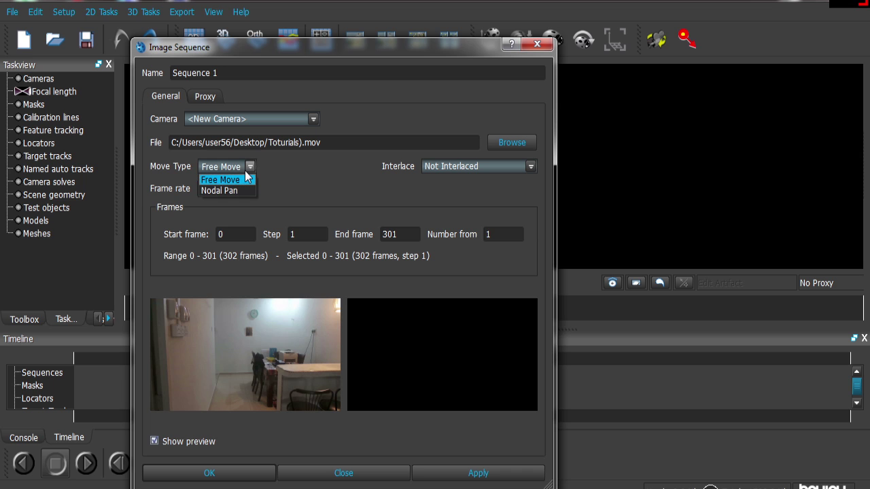
{"action": "left_click", "coordinate": [250, 179]}
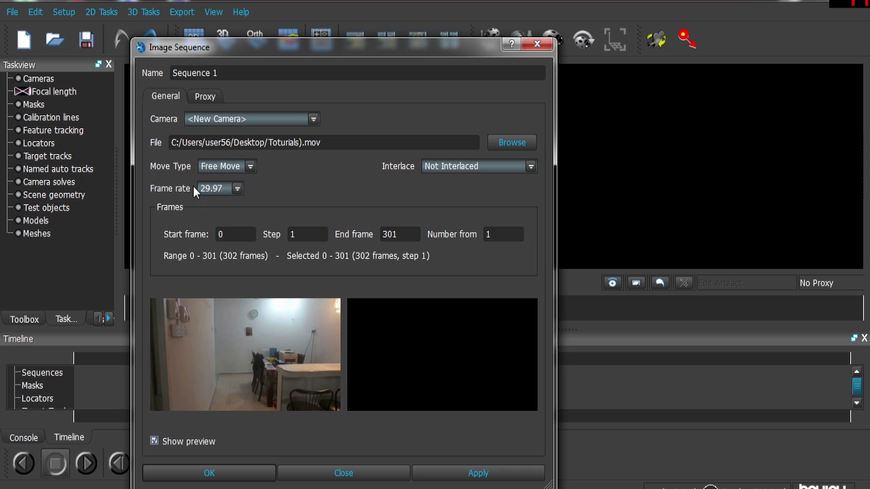
{"action": "left_click", "coordinate": [462, 475]}
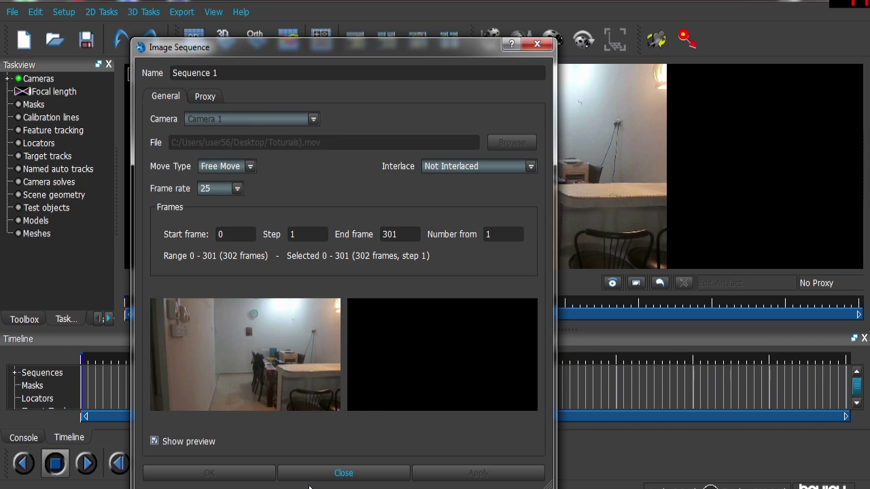
- Close the Image Sequence dialog, scrub through the room footage, and show the Toolbox
{"action": "left_click", "coordinate": [319, 473]}
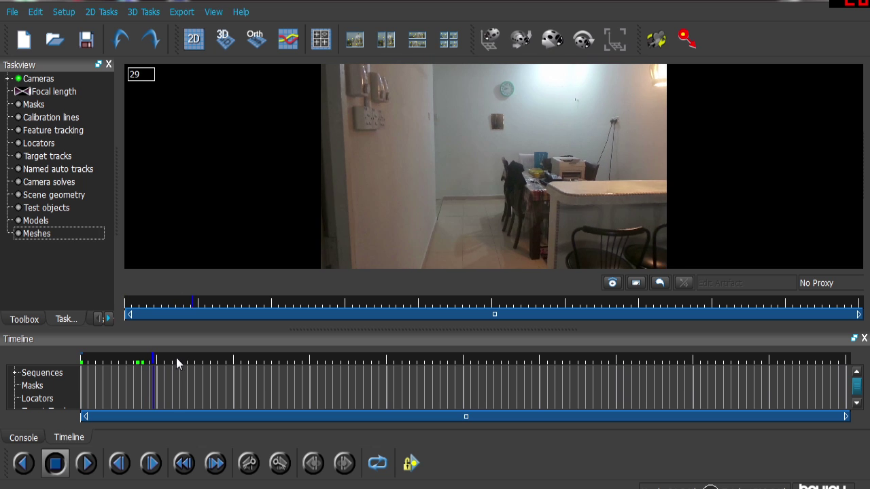
{"action": "left_click_drag", "start_coordinate": [176, 359], "coordinate": [74, 368]}
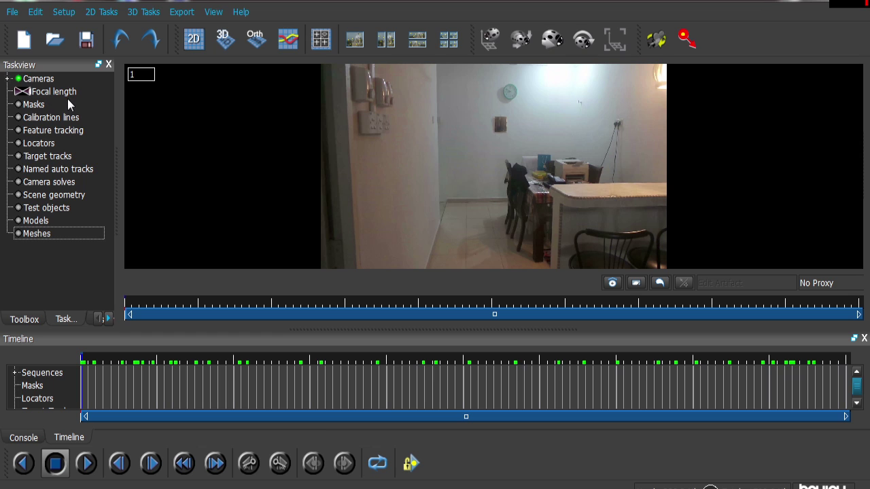
{"action": "left_click", "coordinate": [31, 320]}
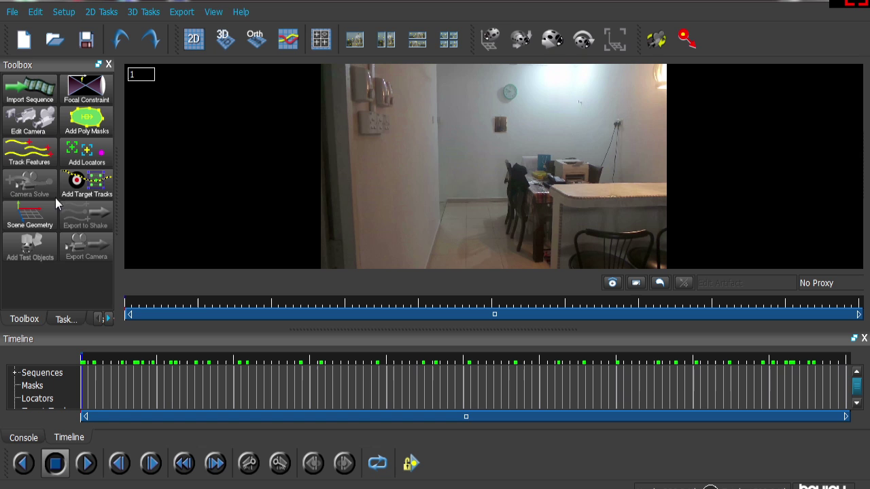
- Track features across all frames with Large feature scale and slightly raised sensitivity
{"action": "left_click", "coordinate": [26, 163]}
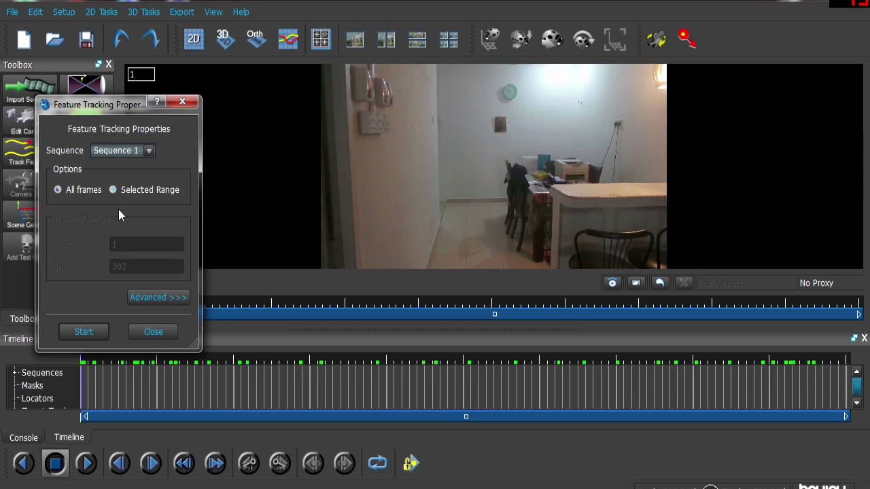
{"action": "left_click", "coordinate": [156, 299]}
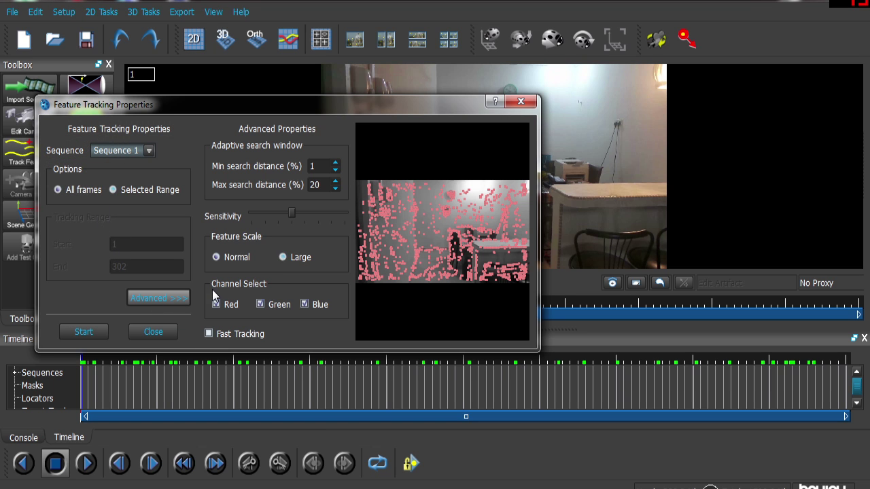
{"action": "left_click", "coordinate": [283, 255]}
{"action": "left_click", "coordinate": [301, 217]}
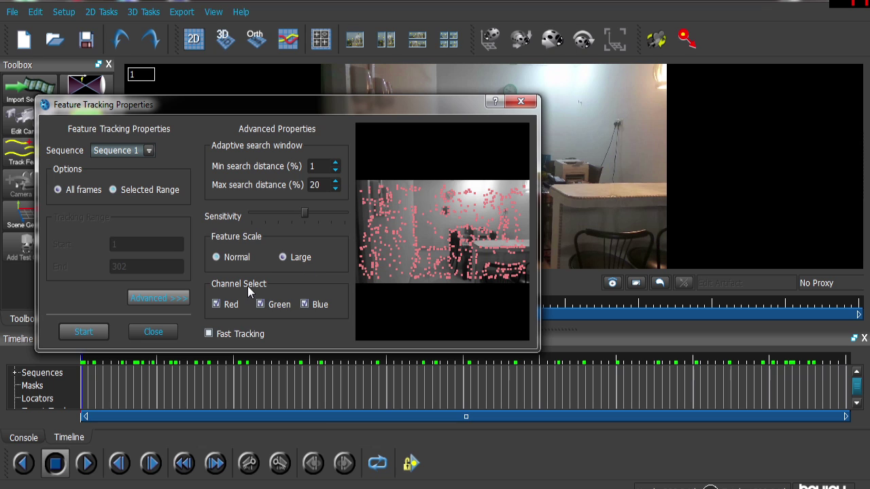
{"action": "left_click", "coordinate": [78, 335]}
{"action": "left_click", "coordinate": [161, 299]}
{"action": "left_click", "coordinate": [163, 298]}
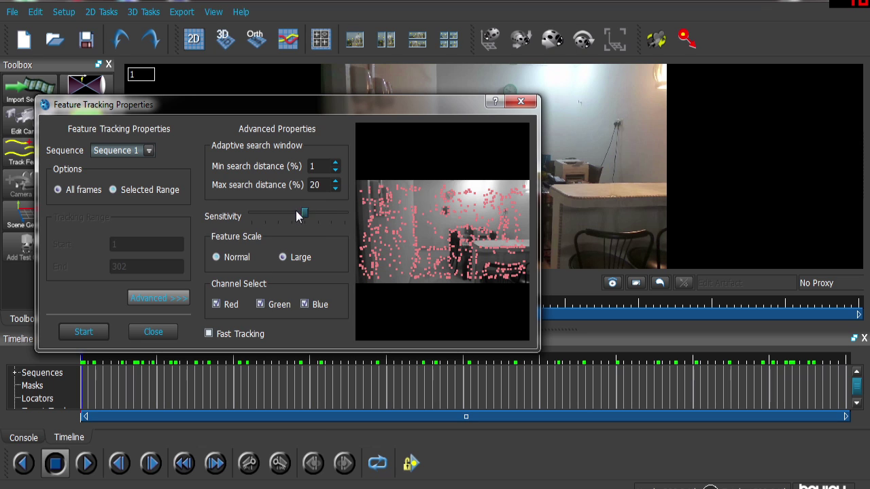
{"action": "left_click_drag", "start_coordinate": [306, 214], "coordinate": [301, 217]}
{"action": "left_click_drag", "start_coordinate": [317, 214], "coordinate": [300, 213]}
{"action": "left_click", "coordinate": [85, 333]}
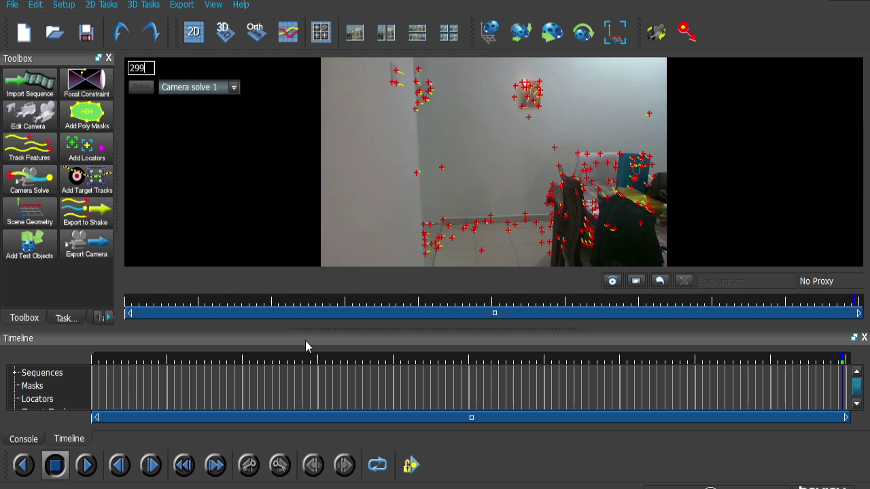
- Scrub the timeline to check the feature tracks across the walls, floor and table
{"action": "left_click_drag", "start_coordinate": [174, 360], "coordinate": [88, 394]}
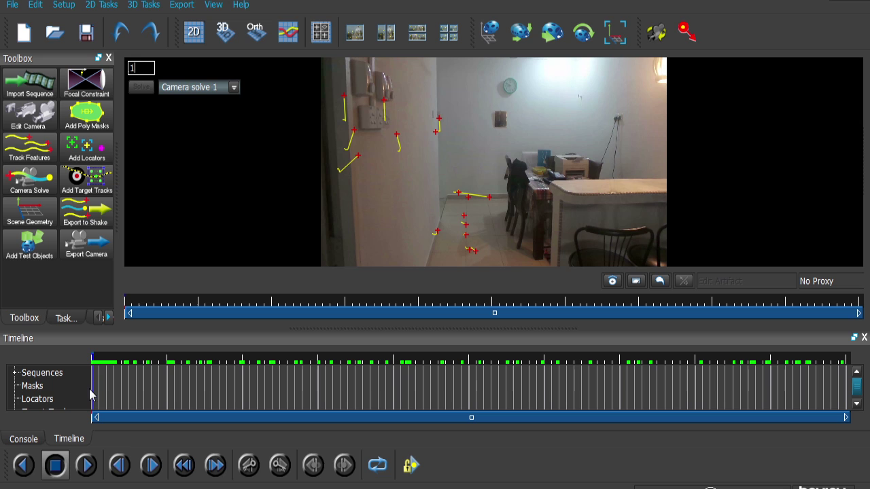
- Run an All-frames camera solve from the Camera Solve settings
{"action": "left_click", "coordinate": [49, 178]}
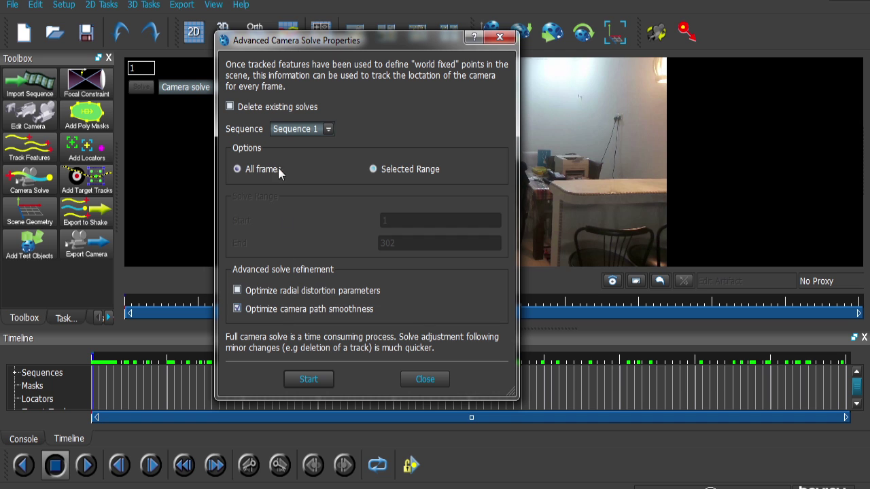
{"action": "left_click", "coordinate": [314, 384]}
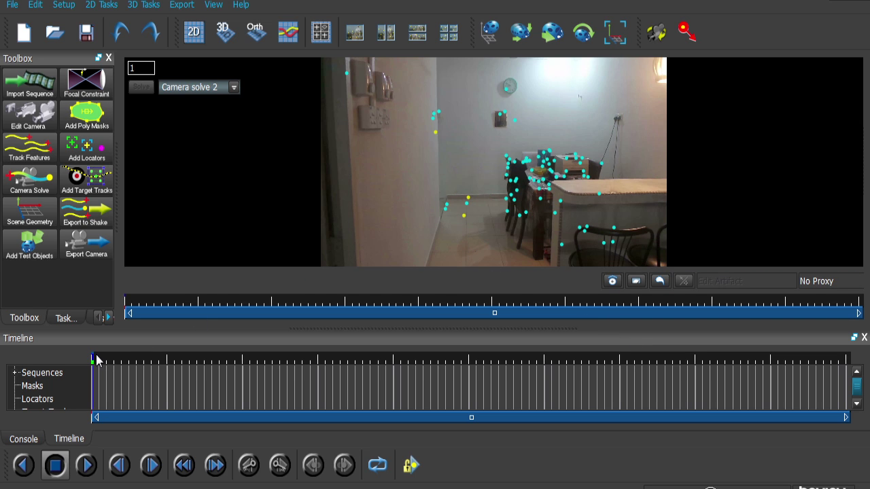
- Scrub through the solved footage, then switch the left panel from Toolbox to Taskview
{"action": "left_click_drag", "start_coordinate": [95, 360], "coordinate": [107, 378]}
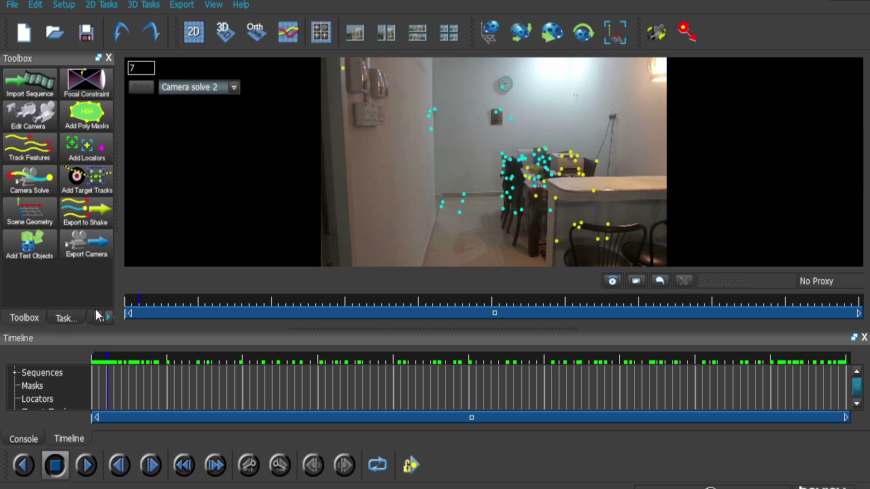
{"action": "left_click", "coordinate": [64, 322]}
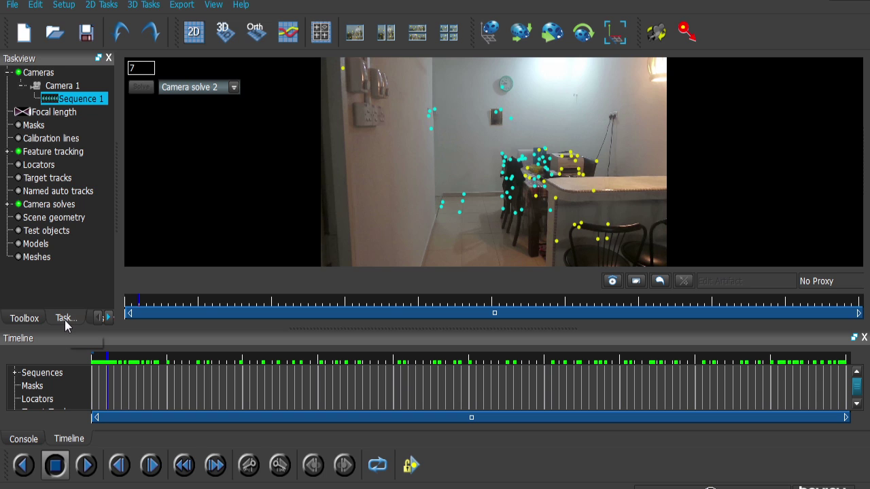
{"action": "left_click", "coordinate": [7, 73]}
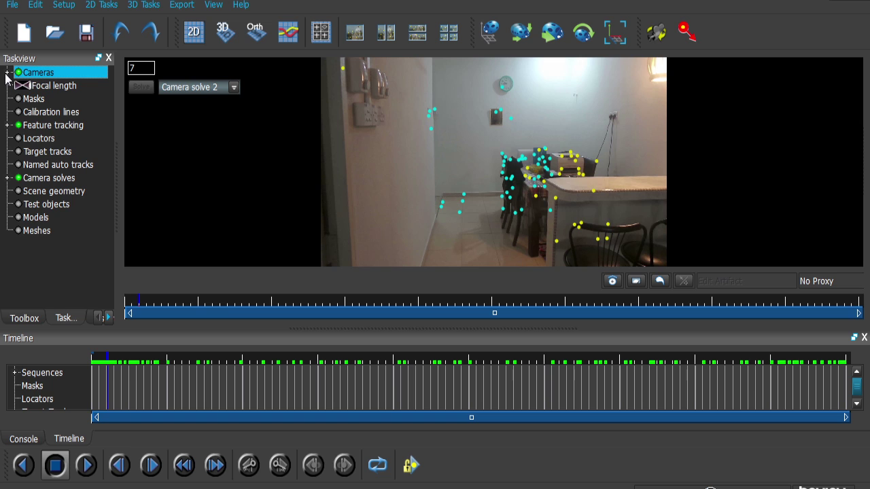
{"action": "left_click", "coordinate": [6, 73]}
{"action": "left_click", "coordinate": [61, 87]}
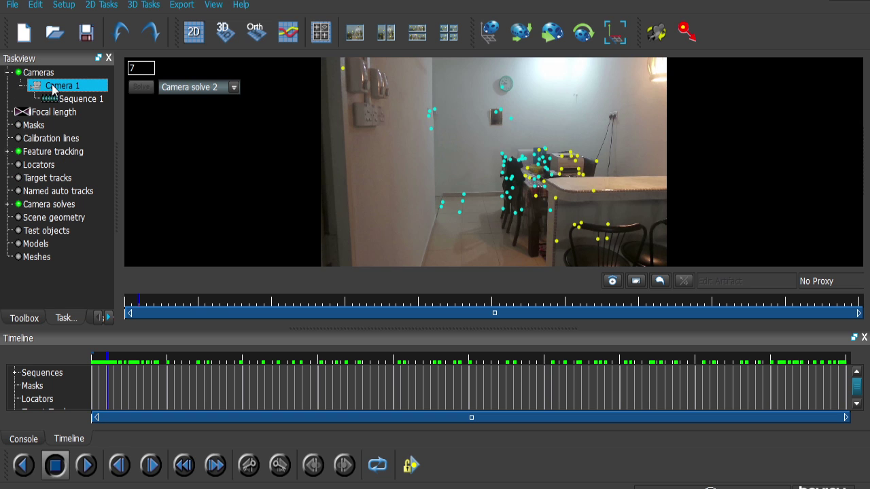
{"action": "double_click", "coordinate": [70, 98]}
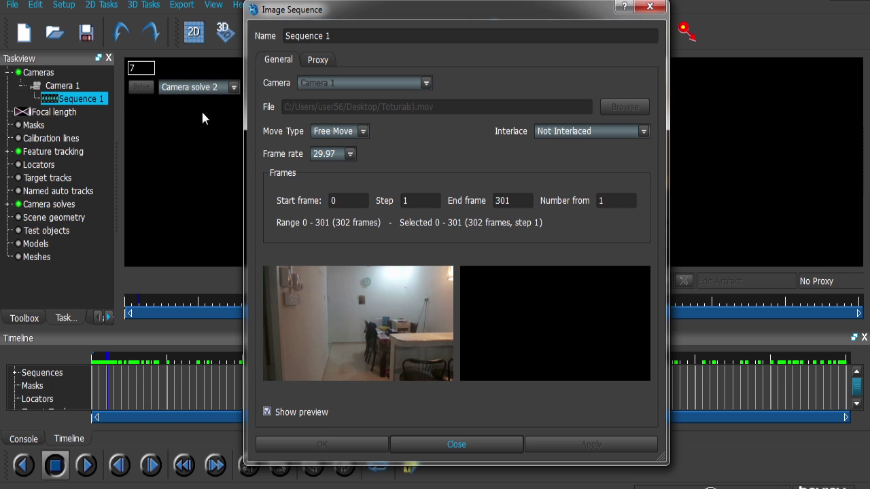
{"action": "left_click", "coordinate": [337, 155]}
{"action": "left_click", "coordinate": [332, 176]}
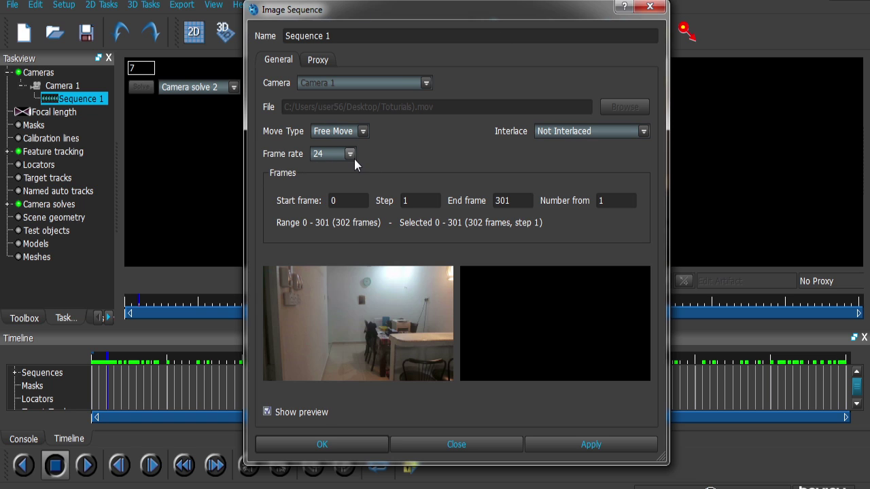
{"action": "left_click", "coordinate": [352, 157]}
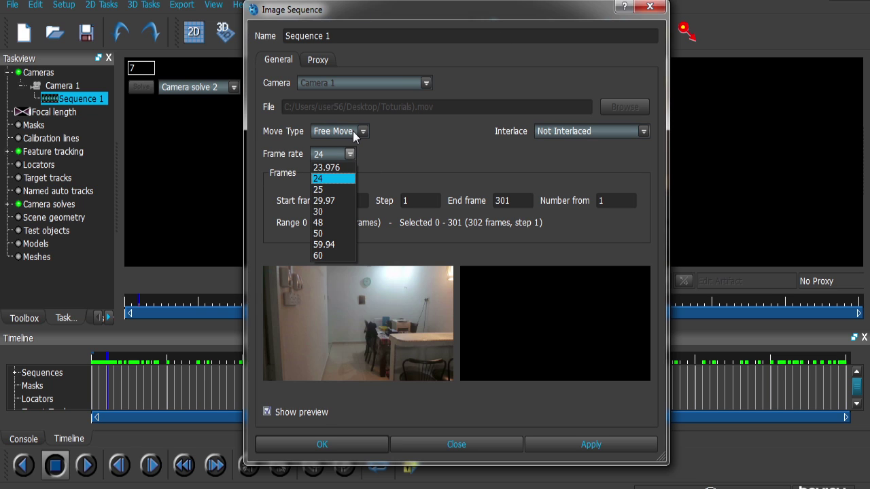
{"action": "left_click", "coordinate": [332, 205]}
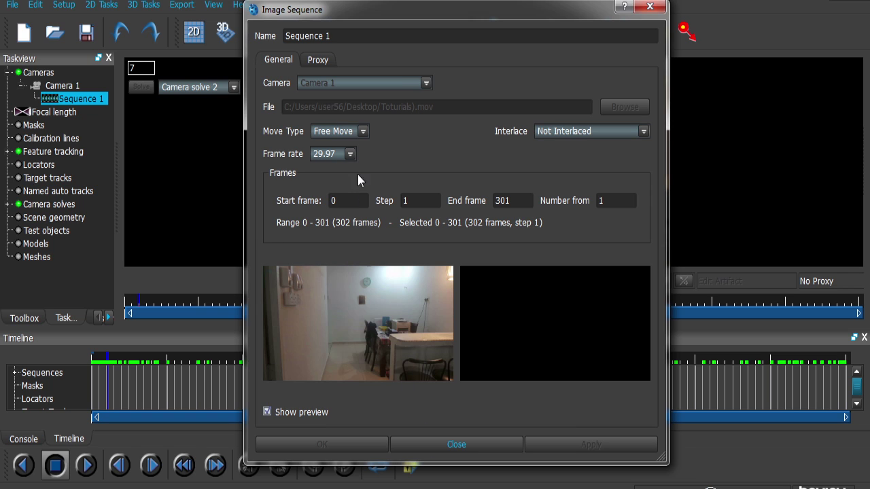
{"action": "left_click", "coordinate": [506, 448]}
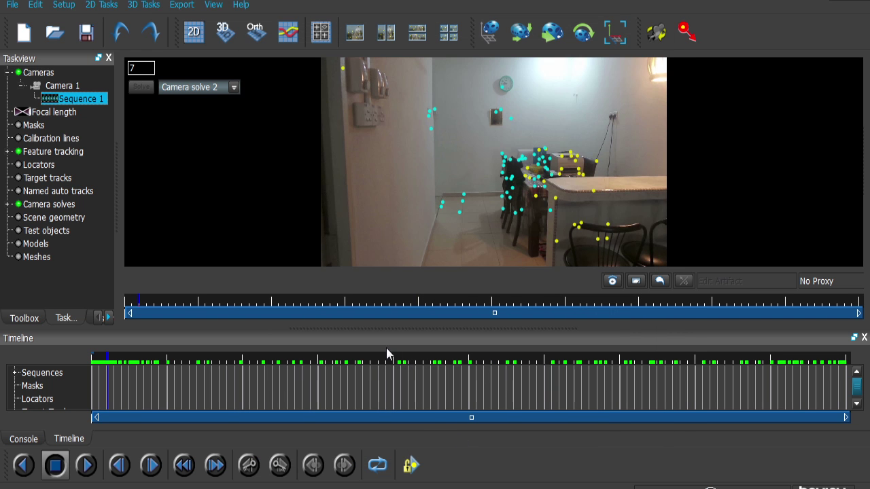
{"action": "key", "text": "super+d"}
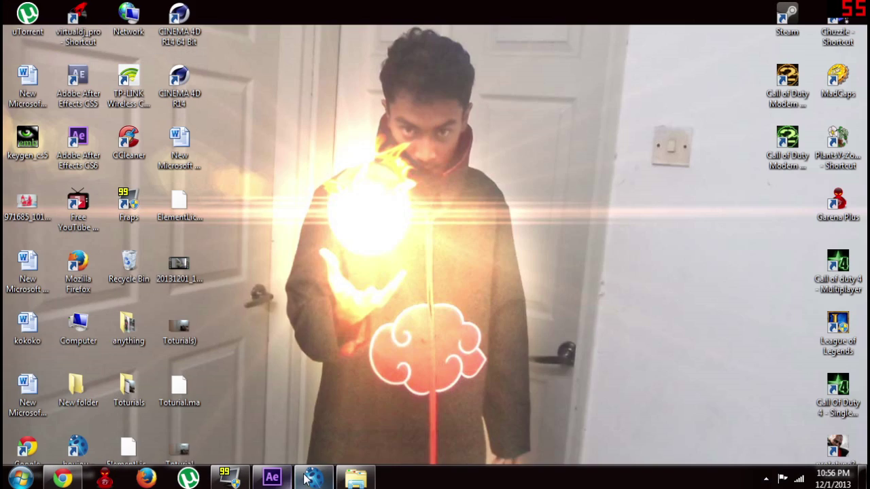
{"action": "left_click", "coordinate": [312, 479]}
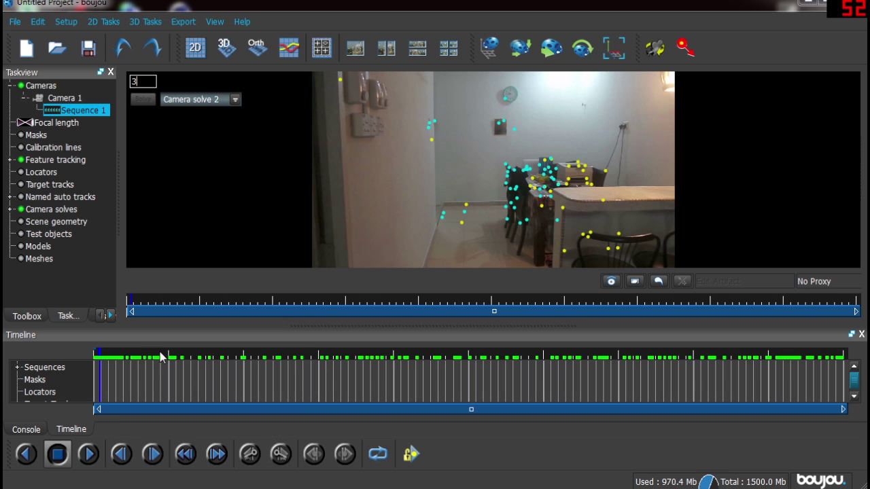
- At frame 19, box-select the table and chair track points and flag them for export
{"action": "left_click", "coordinate": [140, 356]}
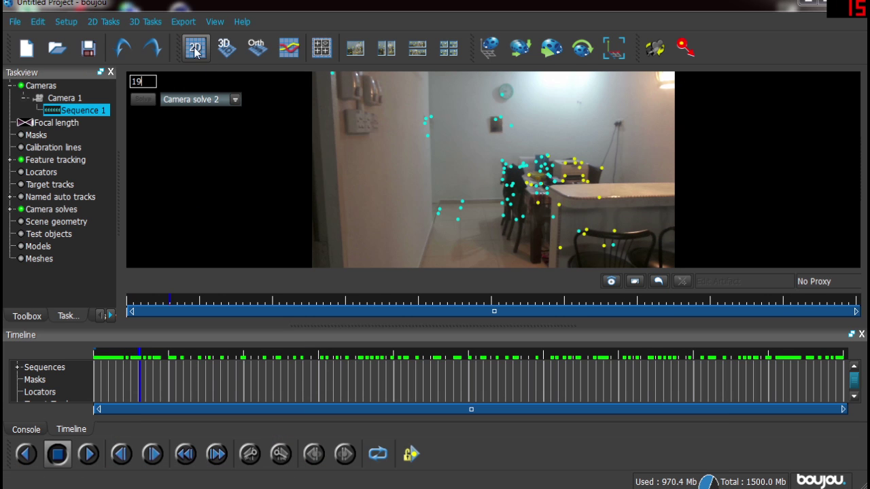
{"action": "left_click", "coordinate": [183, 23]}
{"action": "left_click", "coordinate": [182, 24]}
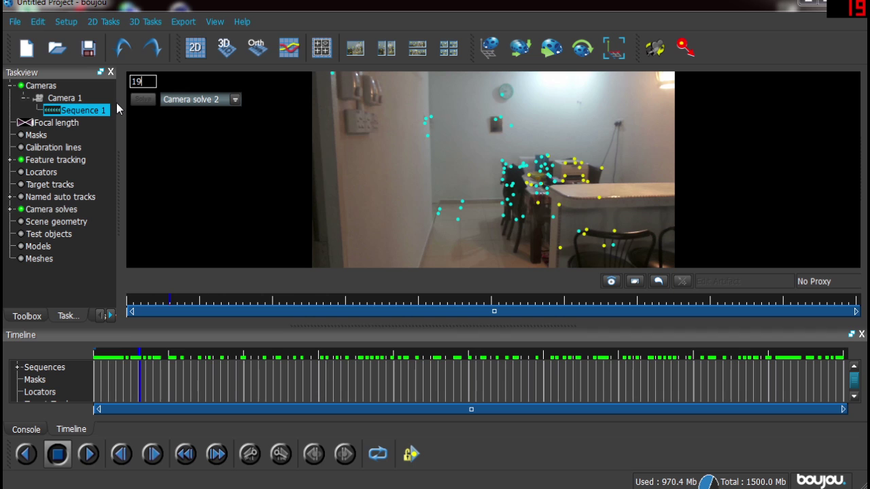
{"action": "scroll", "coordinate": [561, 175], "scroll_direction": "up", "scroll_amount": 1}
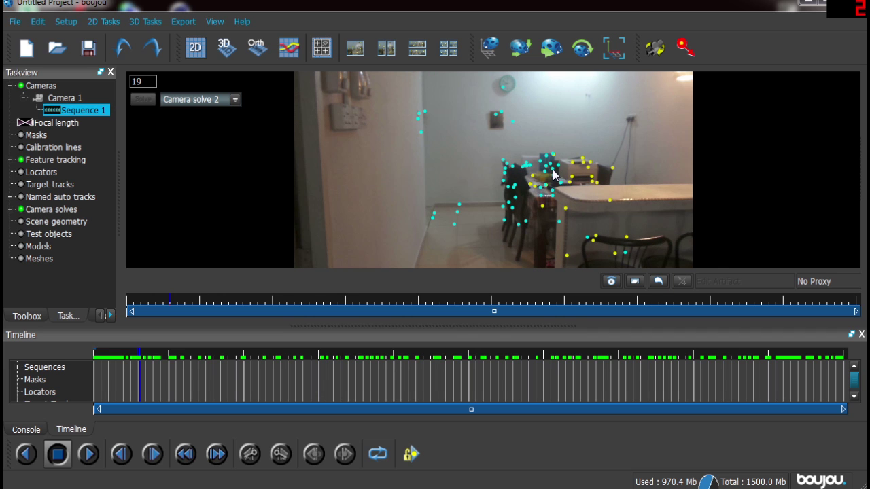
{"action": "right_click", "coordinate": [551, 170]}
{"action": "left_click", "coordinate": [518, 148]}
{"action": "left_click_drag", "start_coordinate": [496, 150], "coordinate": [601, 225]}
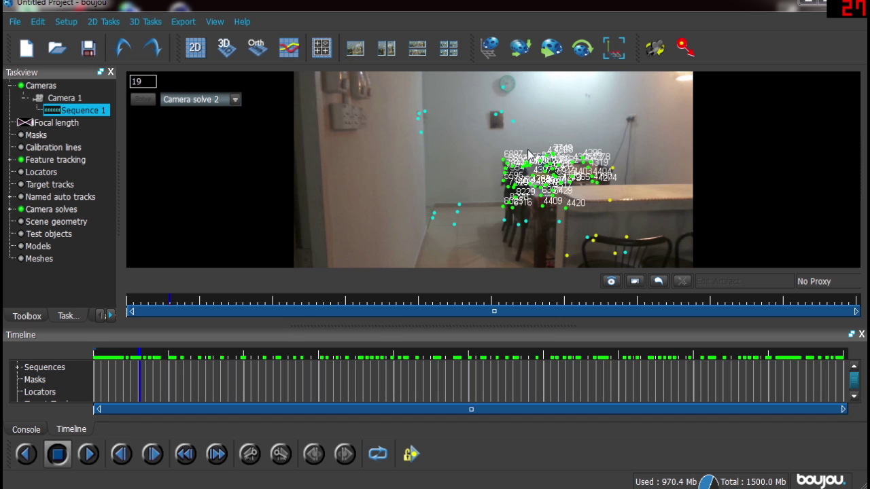
{"action": "right_click", "coordinate": [513, 212]}
{"action": "left_click", "coordinate": [529, 257]}
- Start Export Camera Solve and name the output file Toturial on the Desktop
{"action": "left_click", "coordinate": [178, 23]}
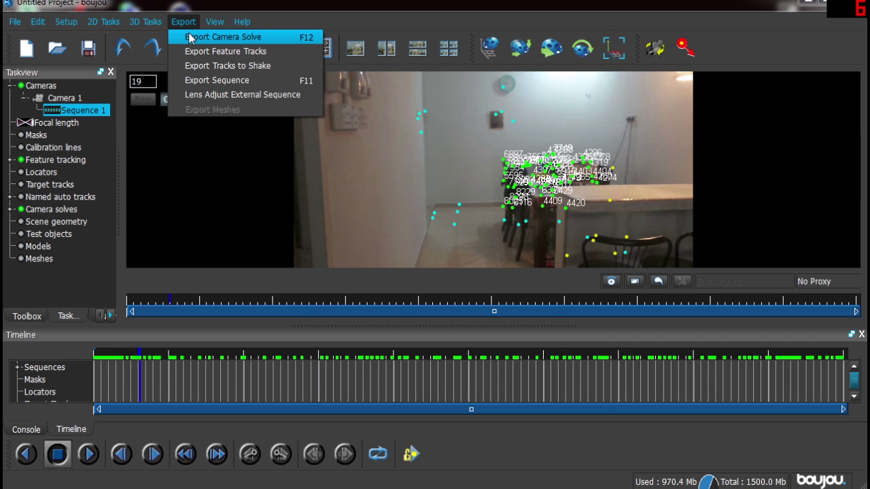
{"action": "left_click", "coordinate": [190, 38]}
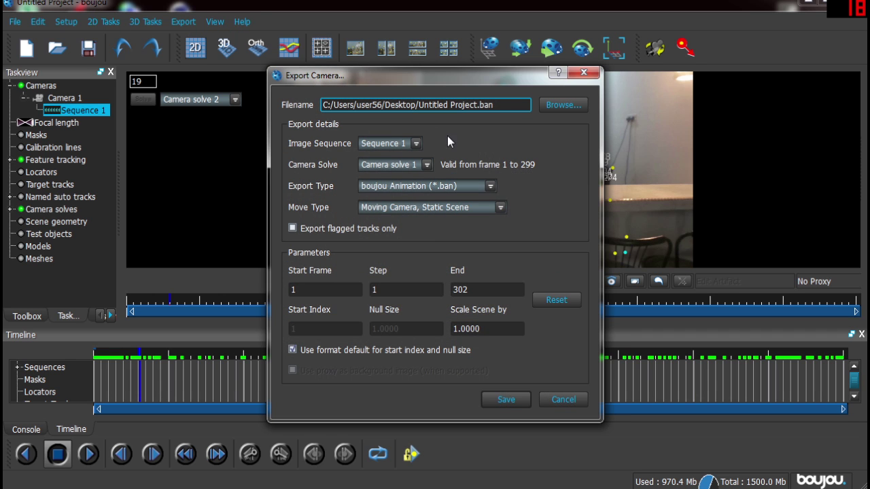
{"action": "left_click", "coordinate": [550, 106]}
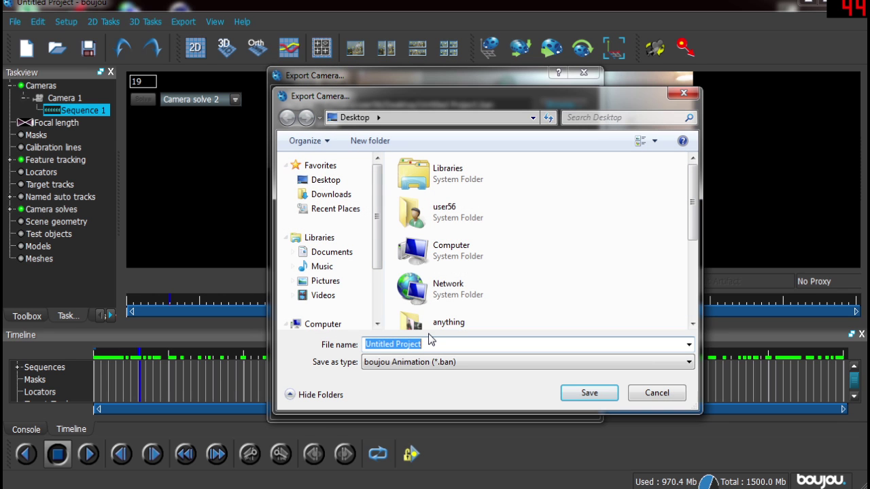
{"action": "key", "text": "BackSpace"}
{"action": "type", "text": "T"}
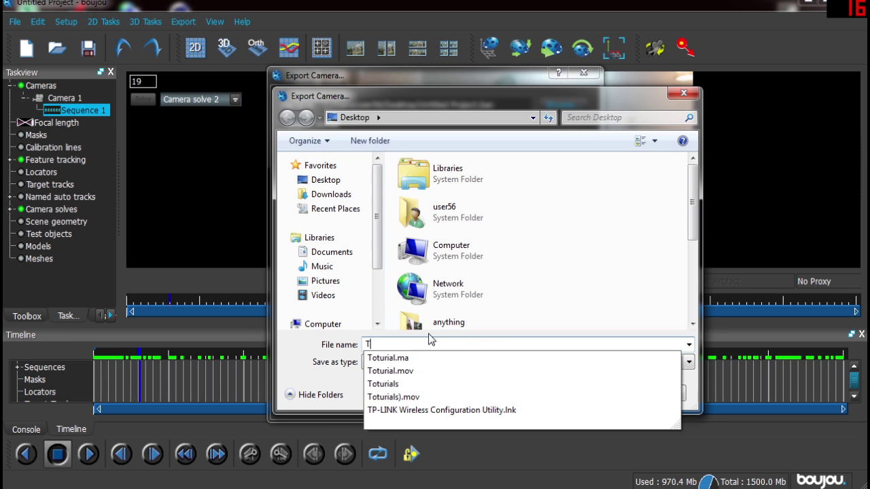
{"action": "type", "text": "oturi"}
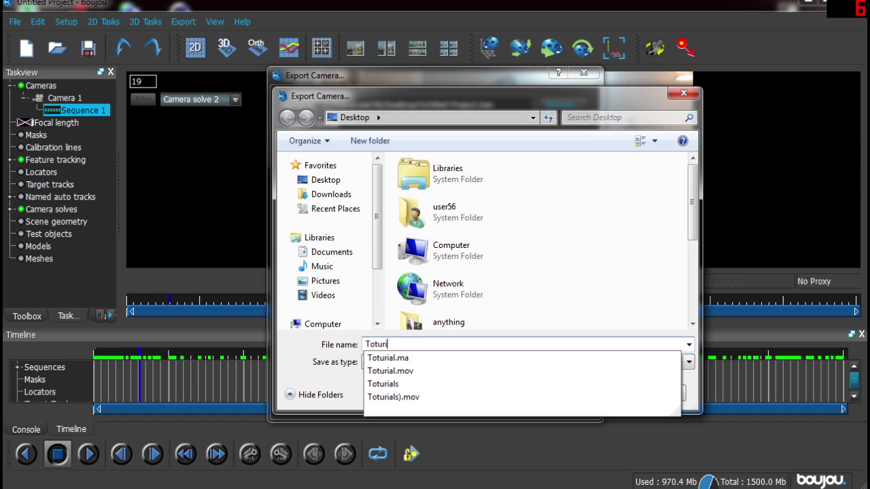
{"action": "type", "text": "al"}
{"action": "left_click", "coordinate": [582, 283]}
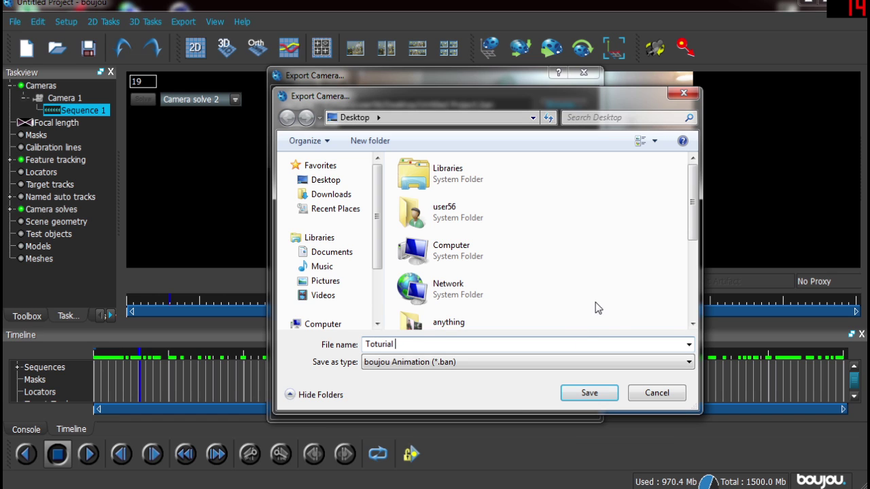
{"action": "left_click", "coordinate": [613, 394]}
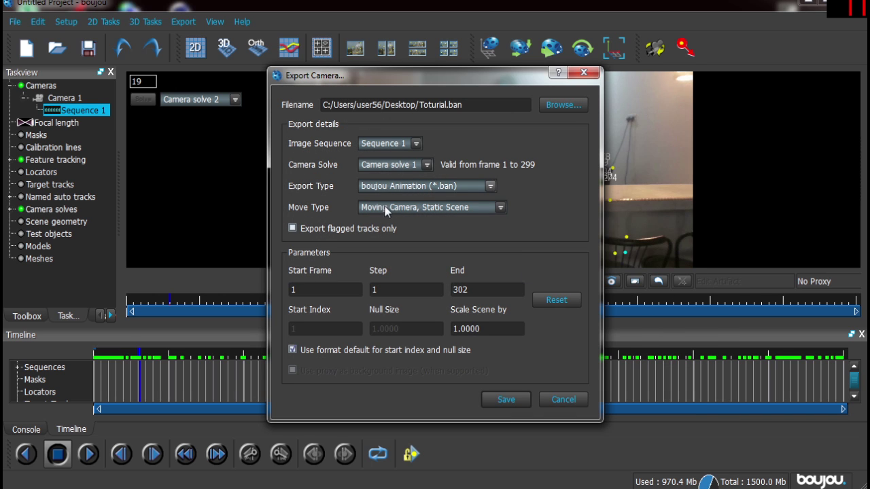
- Set Export Type to After Effects (Maya), flagged tracks only, and scene scale 1000
{"action": "left_click", "coordinate": [441, 186]}
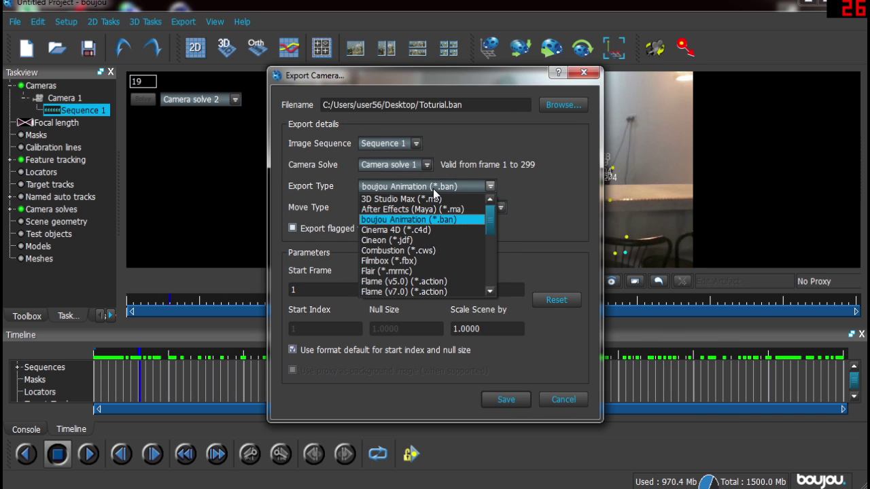
{"action": "left_click", "coordinate": [416, 211]}
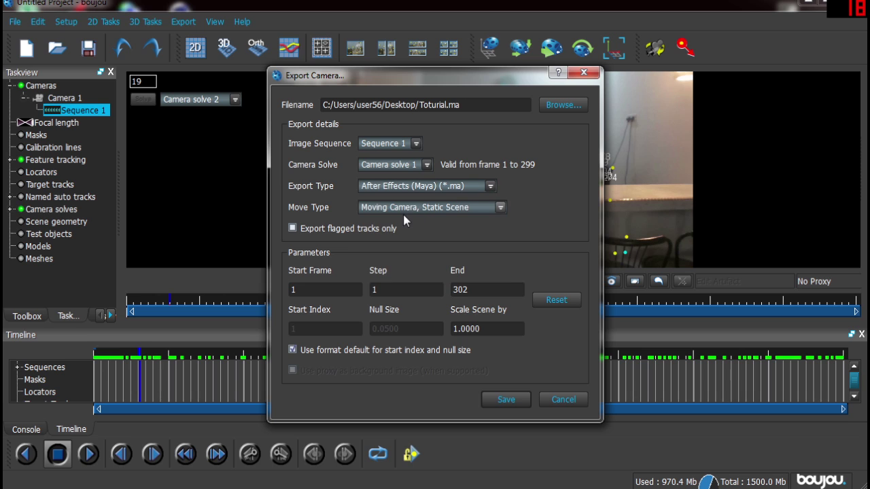
{"action": "left_click", "coordinate": [354, 232]}
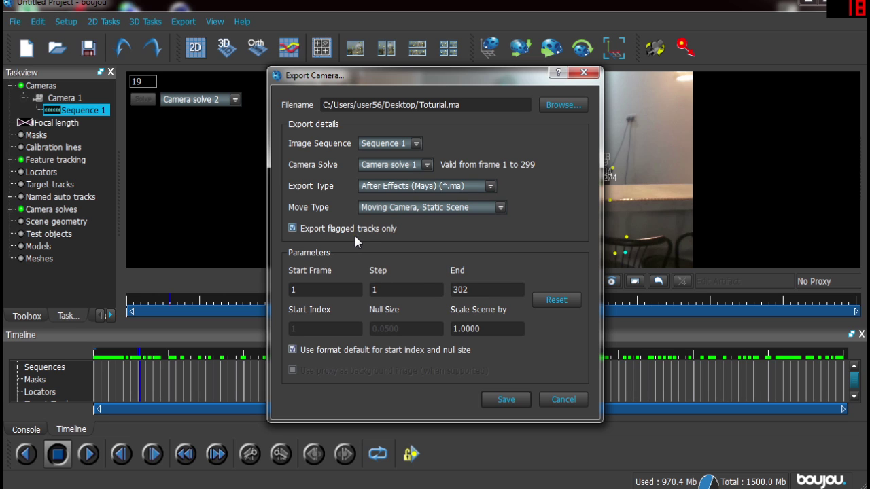
{"action": "left_click", "coordinate": [493, 321]}
{"action": "key", "text": "BackSpace"}
{"action": "key", "text": "BackSpace"}
{"action": "key", "text": "BackSpace"}
{"action": "key", "text": "BackSpace"}
{"action": "key", "text": "BackSpace"}
{"action": "key", "text": "BackSpace"}
{"action": "type", "text": "1000"}
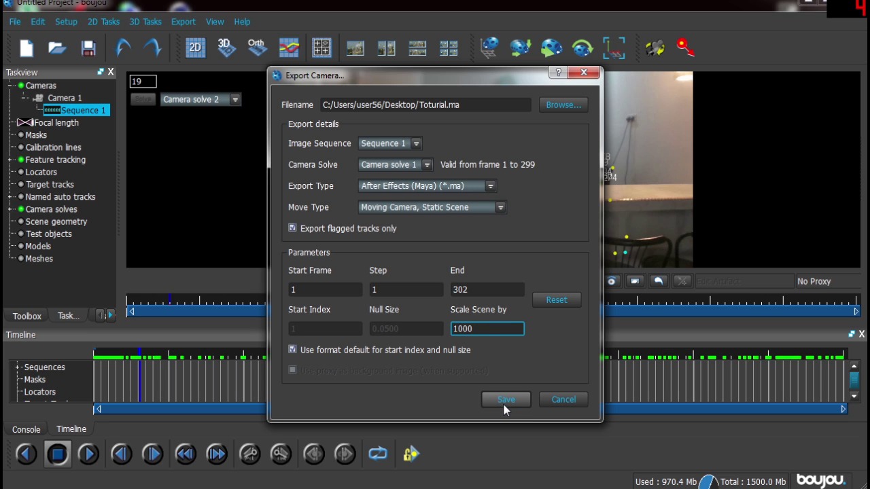
- Close the export settings, minimise boujou and bring After Effects to the front
{"action": "left_click", "coordinate": [552, 399]}
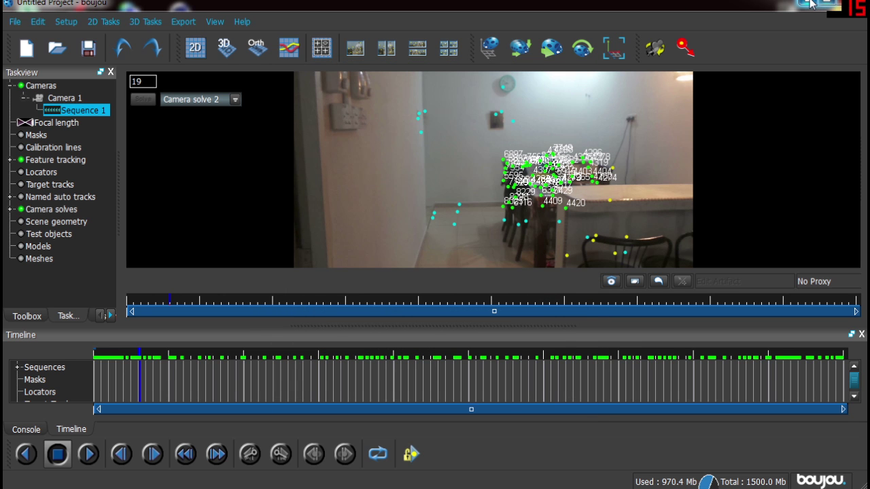
{"action": "left_click", "coordinate": [809, 4]}
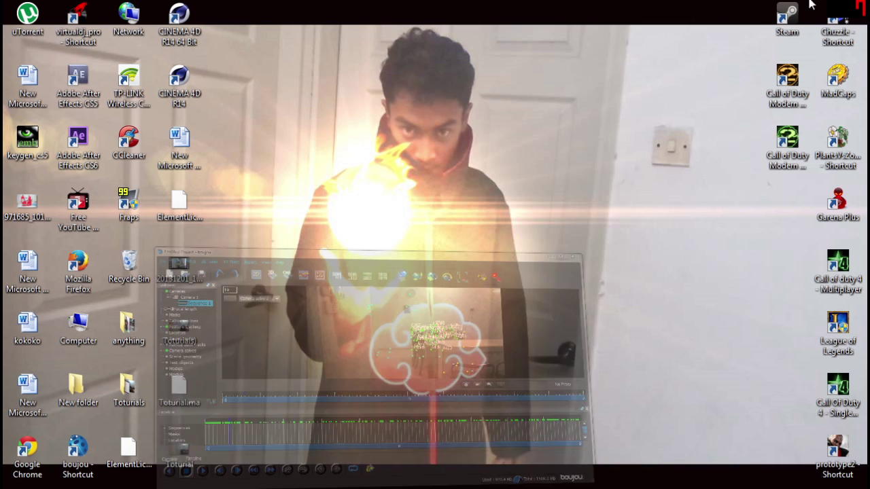
{"action": "mouse_move", "coordinate": [271, 479]}
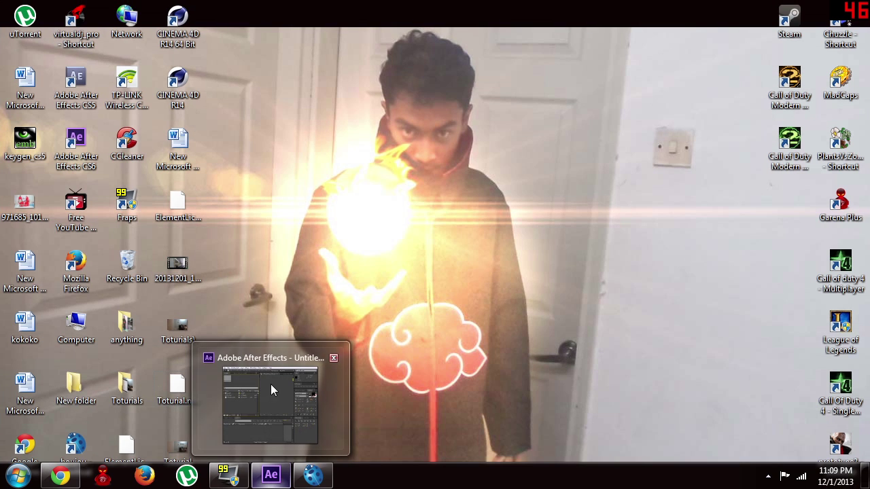
{"action": "left_click", "coordinate": [270, 384]}
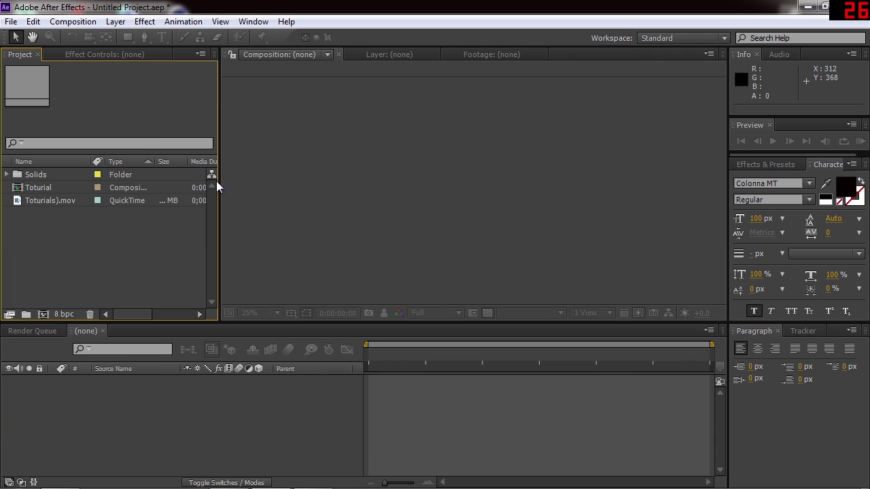
- Check the exported Tutorial.ma on the Desktop, maximise After Effects and select the Toturial comp
{"action": "left_click", "coordinate": [64, 201]}
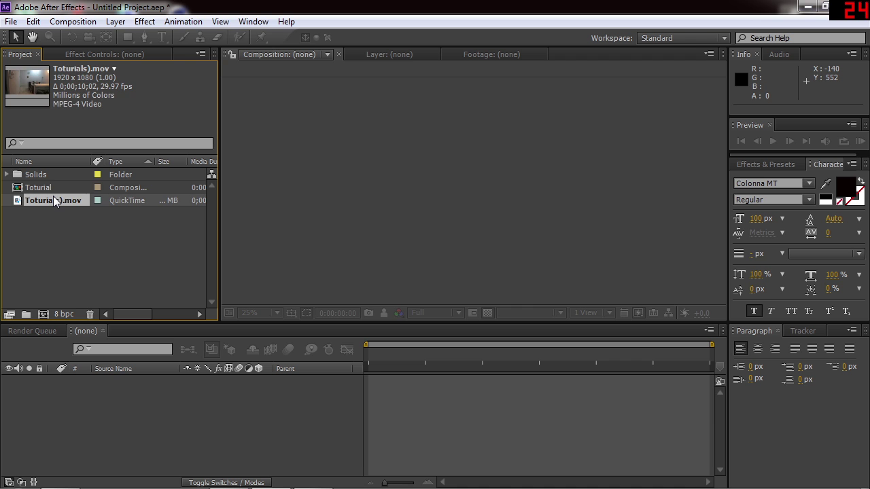
{"action": "left_click", "coordinate": [824, 6]}
{"action": "left_click_drag", "start_coordinate": [442, 25], "coordinate": [535, 33]}
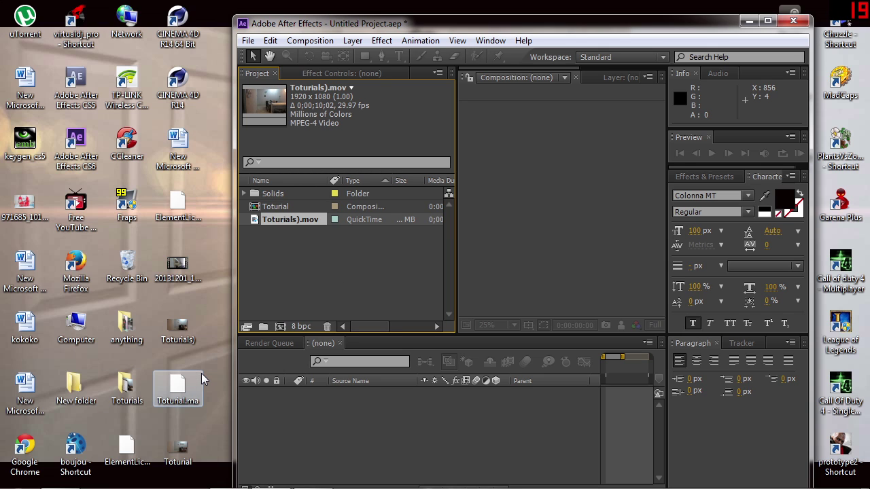
{"action": "left_click", "coordinate": [182, 391]}
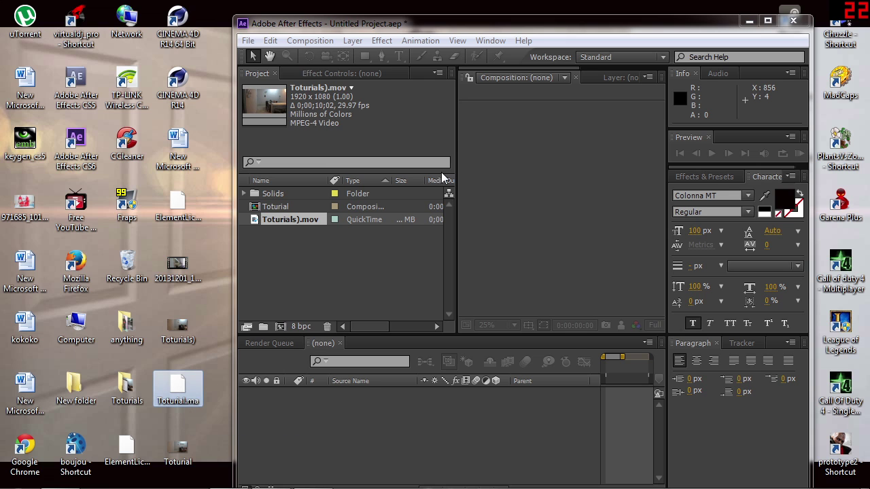
{"action": "left_click", "coordinate": [767, 21]}
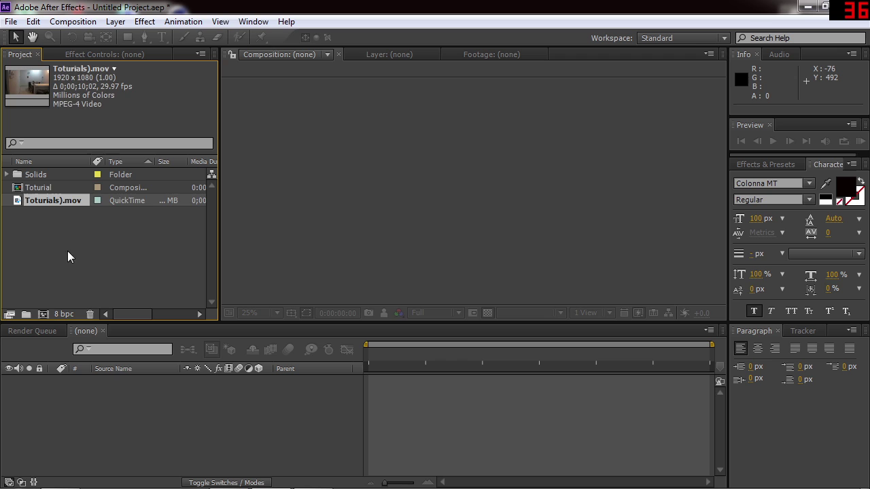
{"action": "left_click", "coordinate": [64, 217]}
{"action": "left_click", "coordinate": [58, 195]}
{"action": "left_click", "coordinate": [47, 189]}
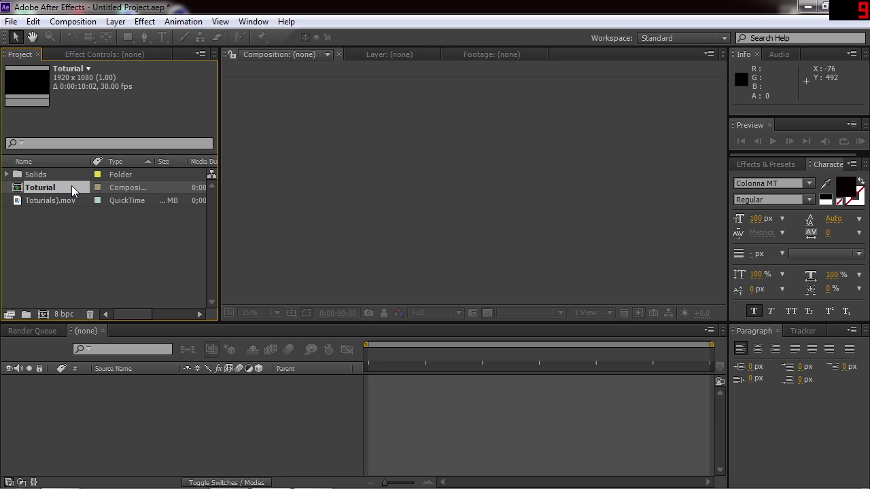
- Open the Toturial composition and scrub through it to watch the nulls move
{"action": "left_click", "coordinate": [69, 218]}
{"action": "left_click", "coordinate": [59, 187]}
{"action": "double_click", "coordinate": [59, 187]}
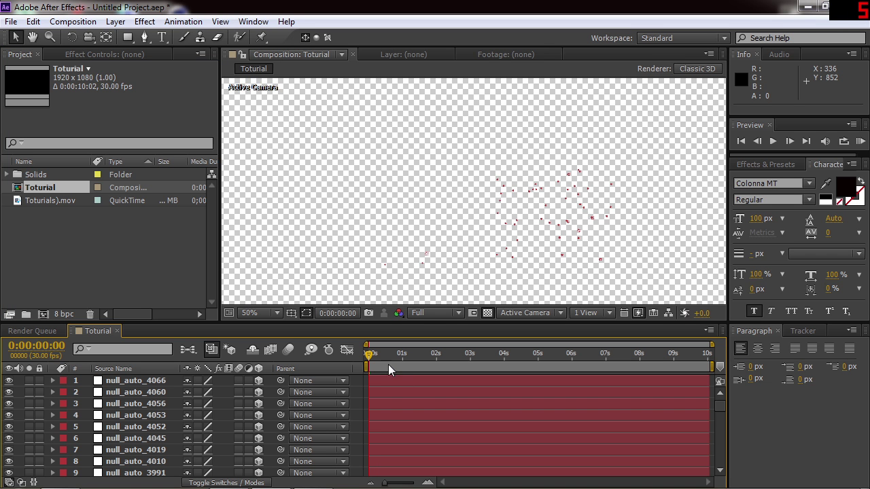
{"action": "left_click_drag", "start_coordinate": [388, 364], "coordinate": [368, 356]}
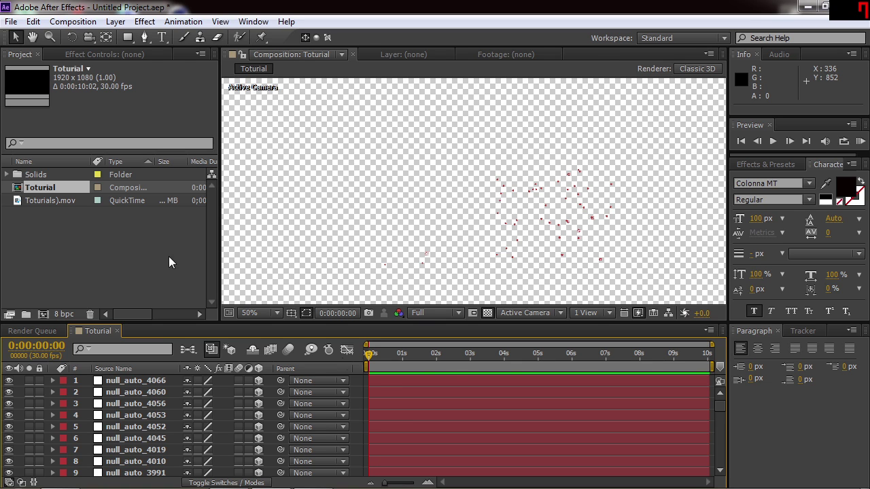
- Set the Toturial composition's frame rate to 29.97 in Composition Settings
{"action": "left_click", "coordinate": [80, 202]}
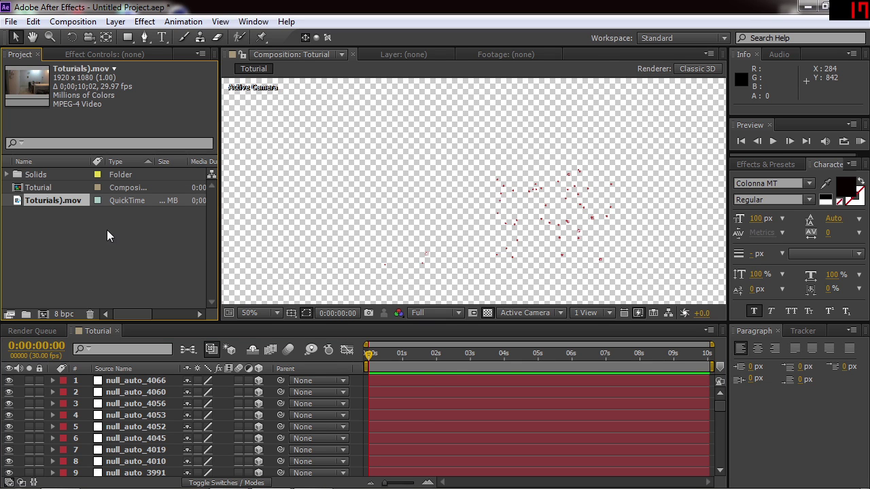
{"action": "left_click", "coordinate": [77, 190]}
{"action": "right_click", "coordinate": [77, 190]}
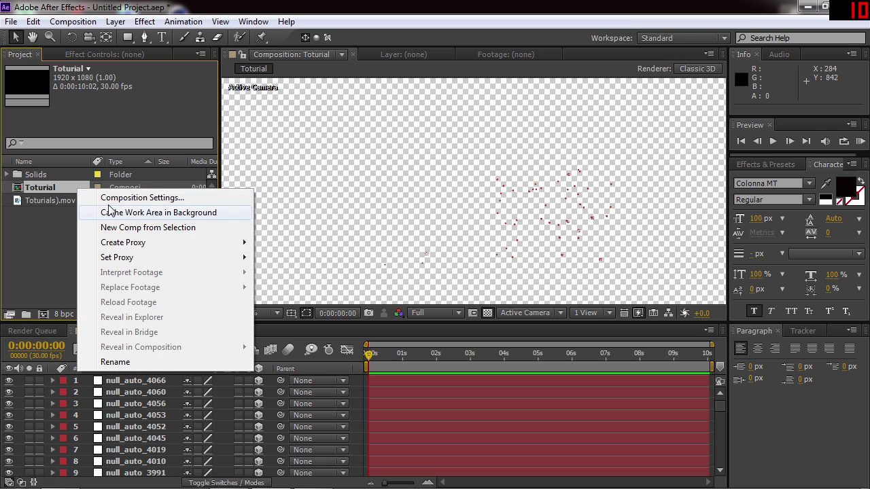
{"action": "left_click", "coordinate": [111, 197]}
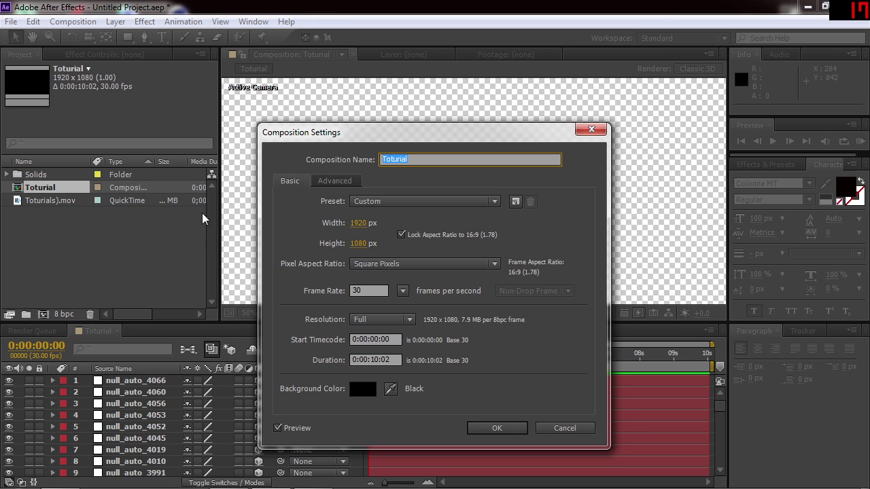
{"action": "left_click", "coordinate": [402, 291]}
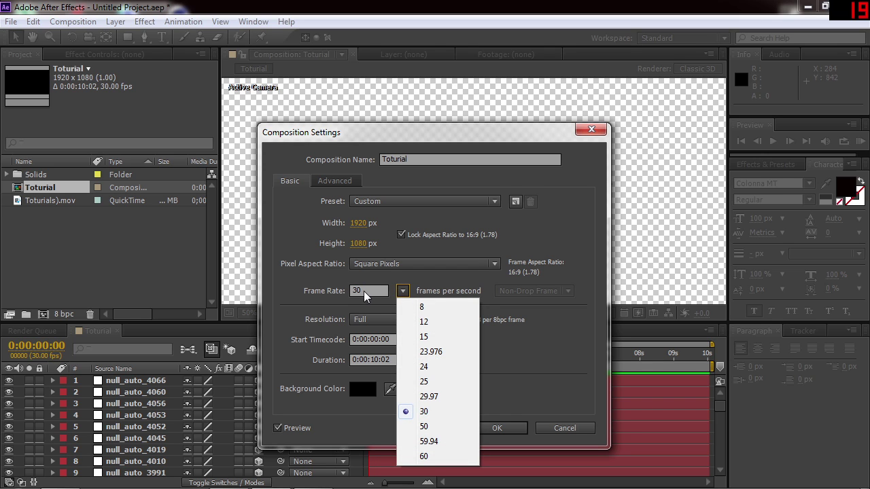
{"action": "left_click", "coordinate": [436, 399]}
{"action": "left_click", "coordinate": [497, 428]}
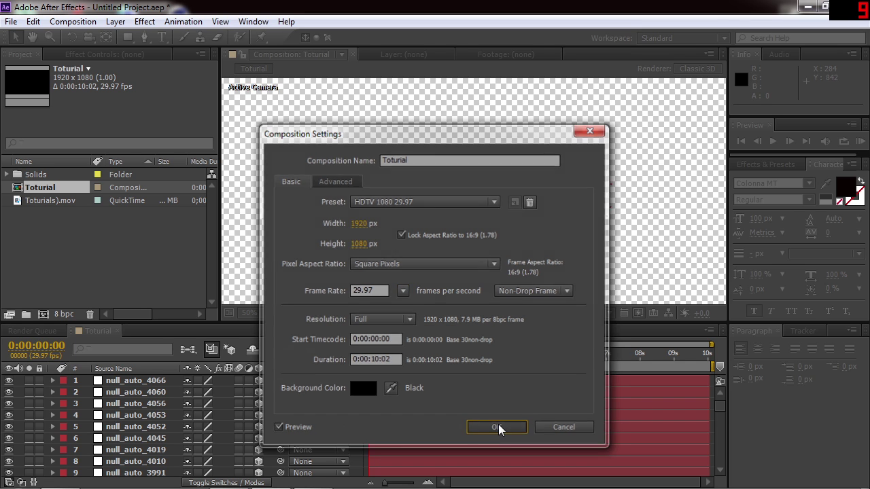
- Add the room footage as a layer in the Toturial comp and return to the first frame
{"action": "left_click_drag", "start_coordinate": [369, 357], "coordinate": [345, 364]}
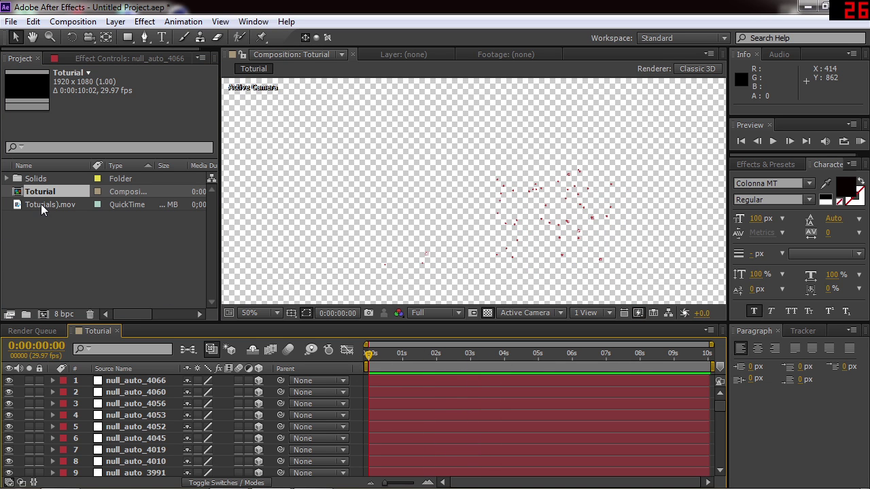
{"action": "left_click_drag", "start_coordinate": [40, 204], "coordinate": [214, 376]}
{"action": "left_click_drag", "start_coordinate": [214, 381], "coordinate": [215, 379]}
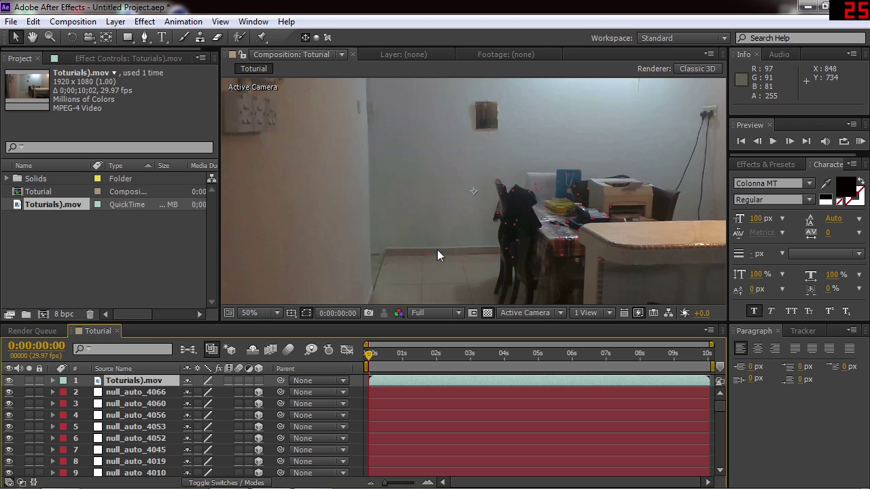
{"action": "left_click_drag", "start_coordinate": [369, 360], "coordinate": [409, 357]}
{"action": "key", "text": "Home"}
- Create a new text layer reading TOTURIAL
{"action": "right_click", "coordinate": [217, 383]}
{"action": "mouse_move", "coordinate": [278, 235]}
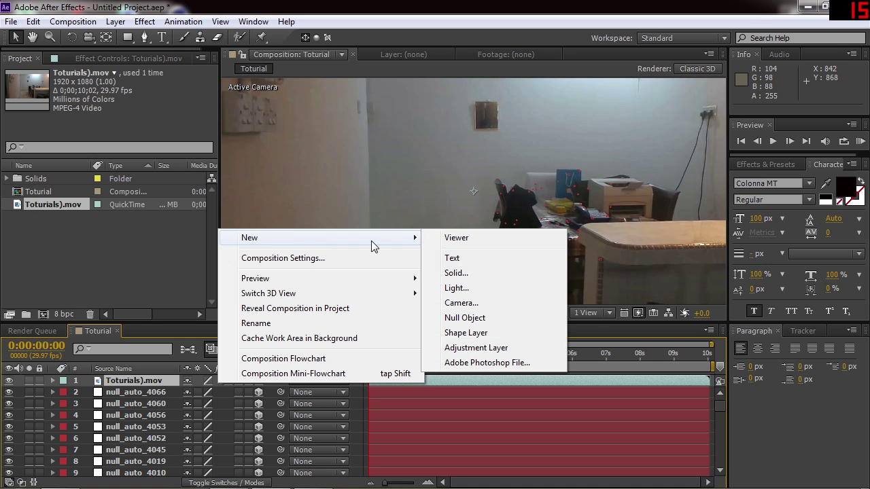
{"action": "left_click", "coordinate": [466, 260]}
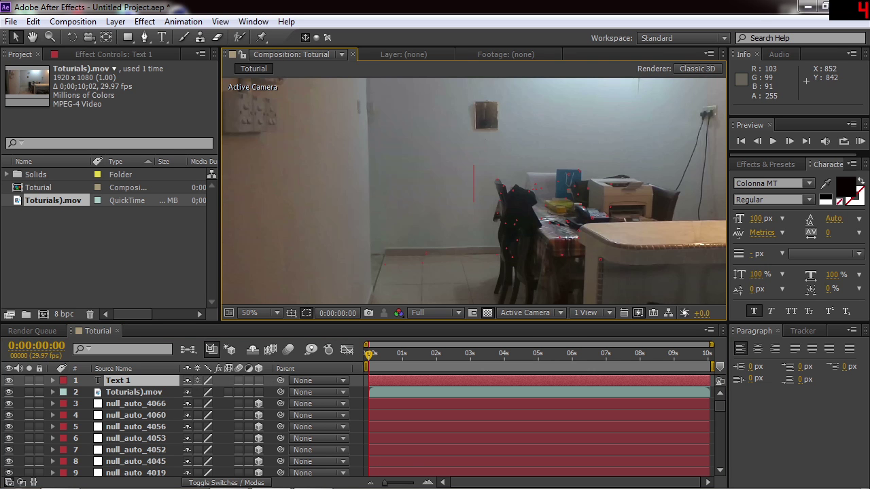
{"action": "type", "text": "toturi"}
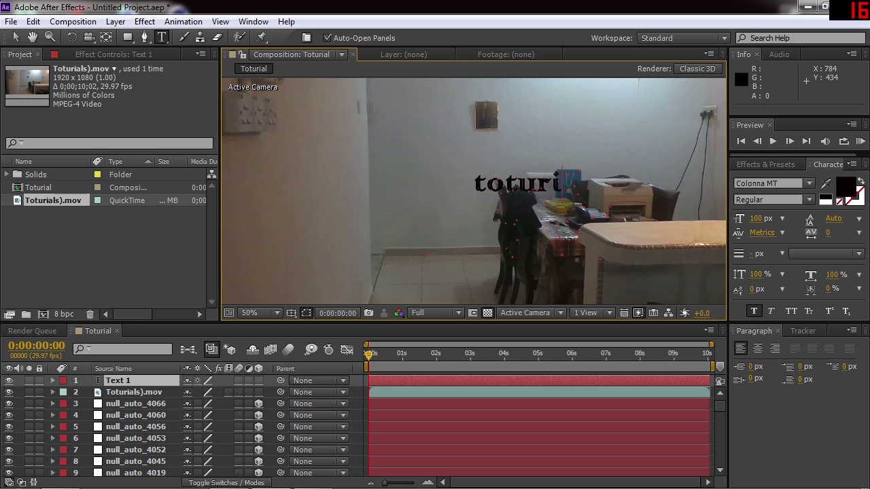
{"action": "key", "text": "BackSpace"}
{"action": "key", "text": "BackSpace"}
{"action": "key", "text": "BackSpace"}
{"action": "key", "text": "BackSpace"}
{"action": "key", "text": "BackSpace"}
{"action": "key", "text": "BackSpace"}
{"action": "type", "text": "TOTURIAL"}
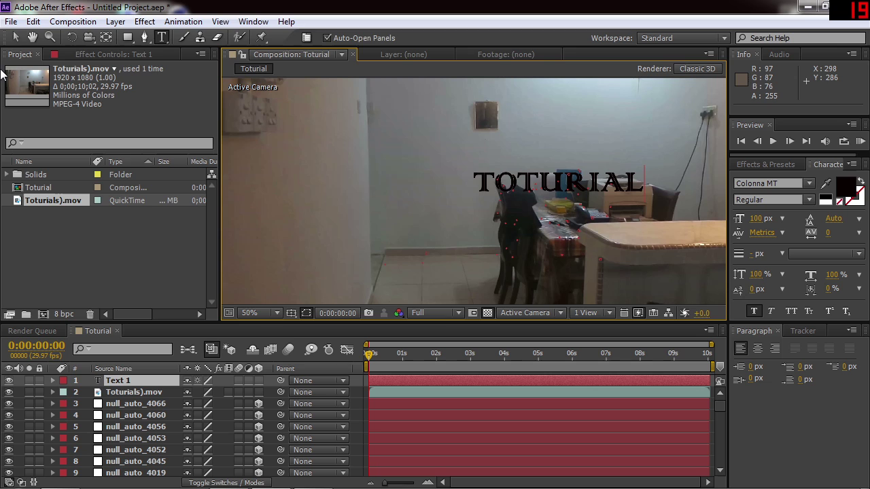
{"action": "left_click", "coordinate": [15, 36]}
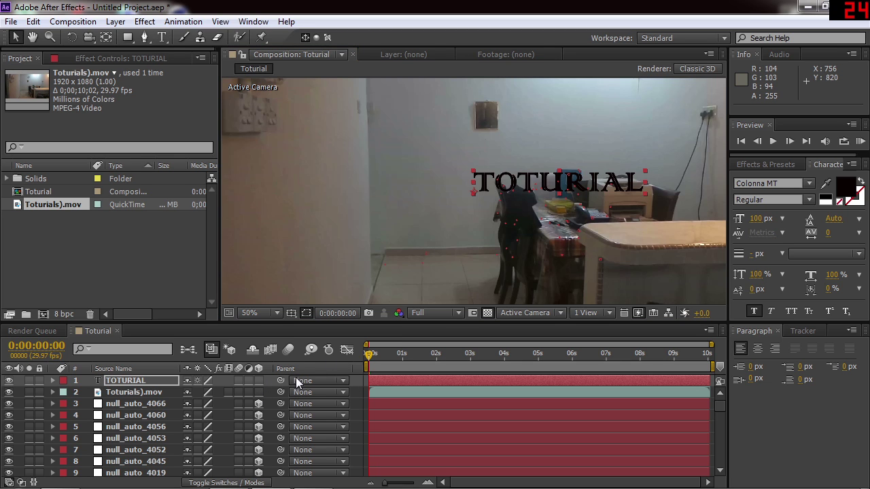
- Make the TOTURIAL layer 3D, enlarge it and move it slightly lower on the wall
{"action": "left_click", "coordinate": [258, 381]}
{"action": "left_click", "coordinate": [248, 484]}
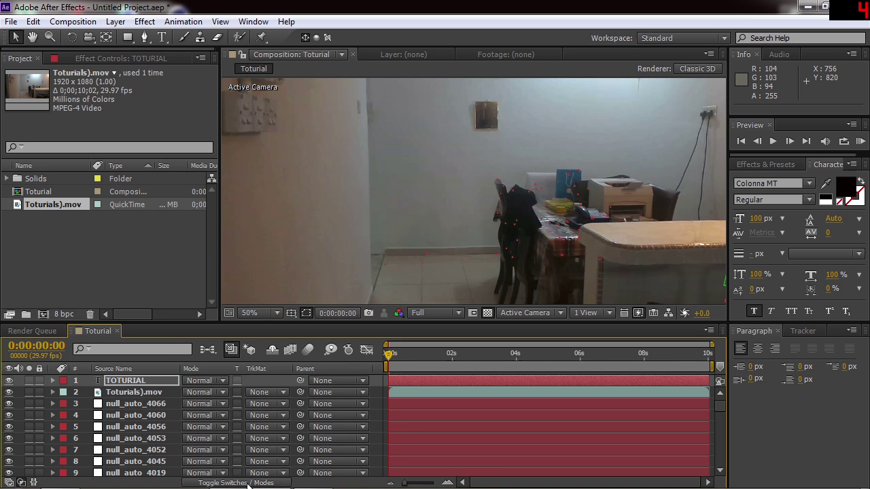
{"action": "left_click", "coordinate": [248, 483]}
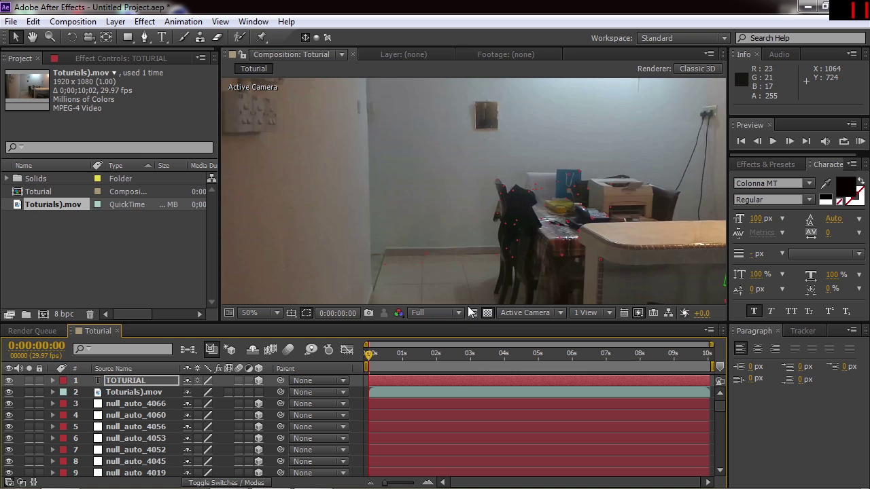
{"action": "scroll", "coordinate": [510, 248], "scroll_direction": "down", "scroll_amount": 2}
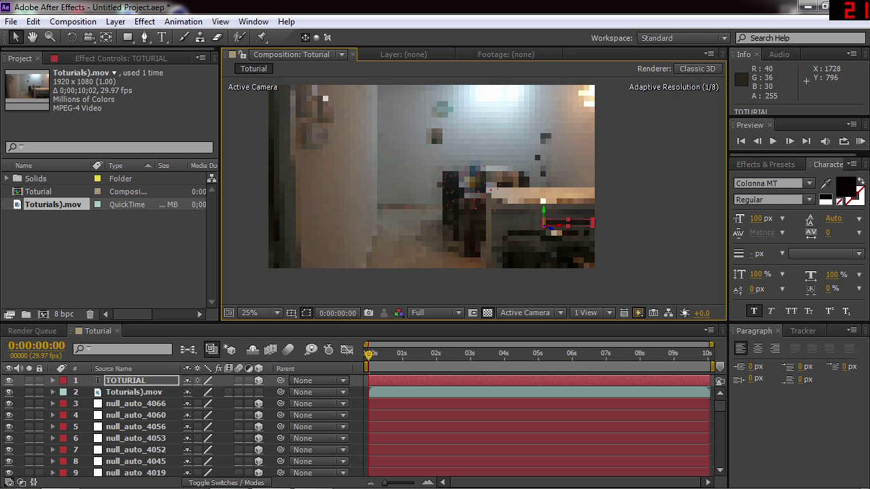
{"action": "scroll", "coordinate": [471, 130], "scroll_direction": "up", "scroll_amount": 2}
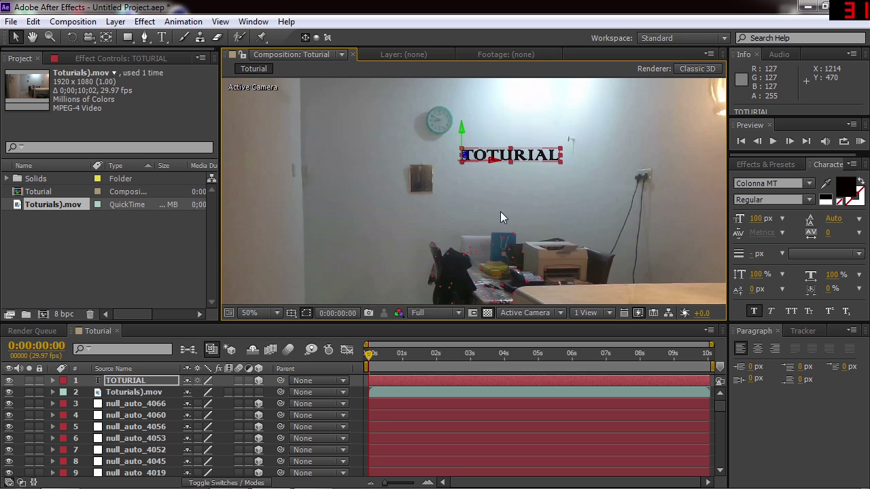
{"action": "left_click_drag", "start_coordinate": [565, 139], "coordinate": [567, 135]}
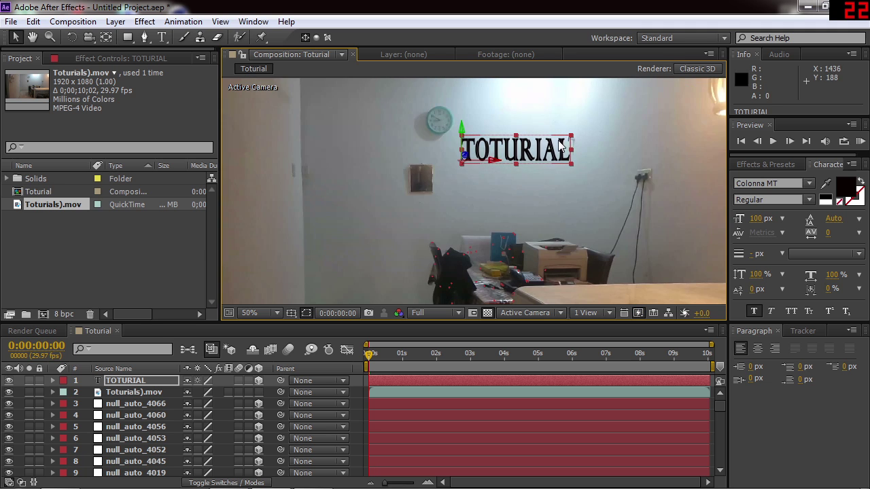
{"action": "left_click_drag", "start_coordinate": [516, 146], "coordinate": [518, 171]}
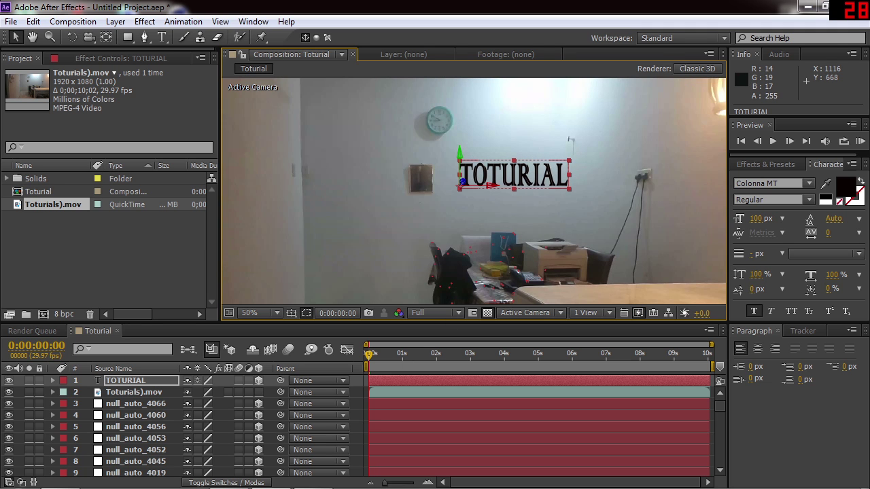
- Preview the composition to check the TOTURIAL text against the tracked footage
{"action": "key", "text": "space"}
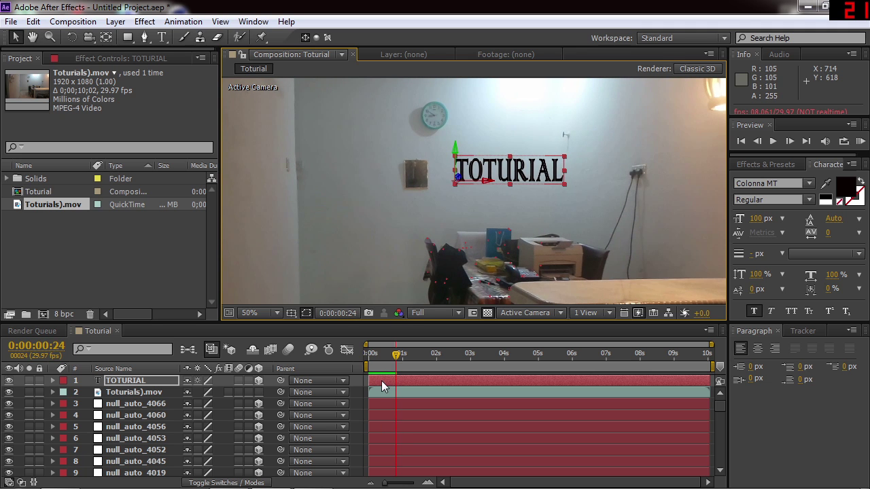
{"action": "left_click", "coordinate": [387, 354]}
{"action": "left_click", "coordinate": [414, 371]}
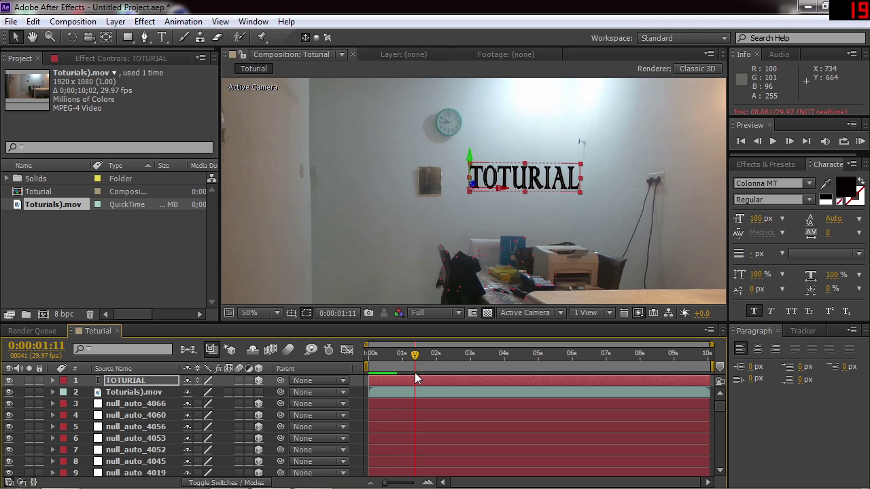
{"action": "left_click", "coordinate": [415, 402]}
{"action": "key", "text": "space"}
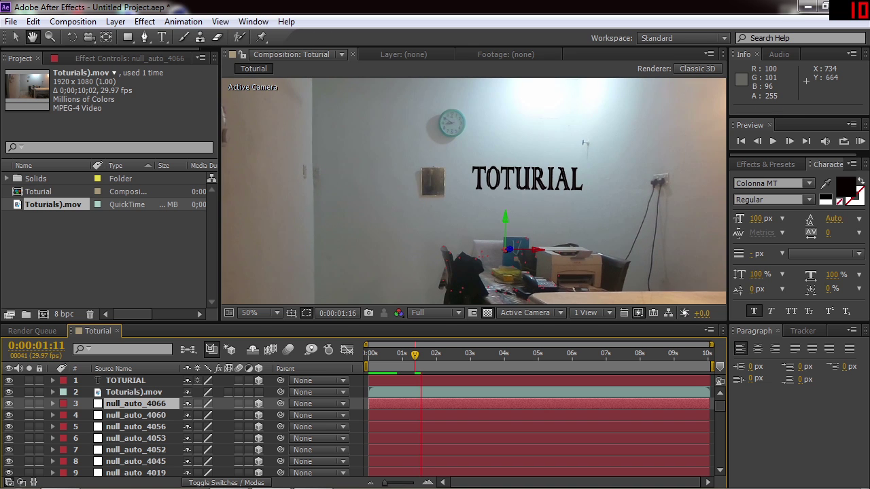
{"action": "key", "text": "space"}
{"action": "left_click", "coordinate": [360, 391]}
{"action": "left_click", "coordinate": [361, 384]}
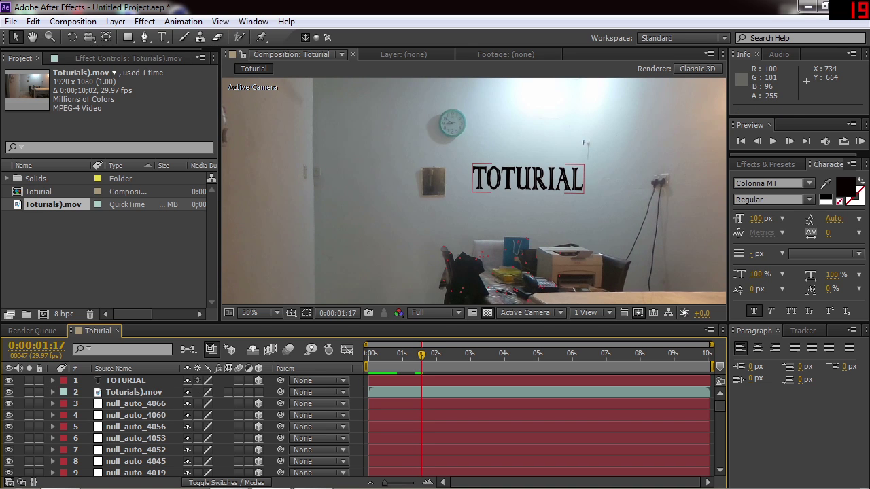
{"action": "key", "text": "space"}
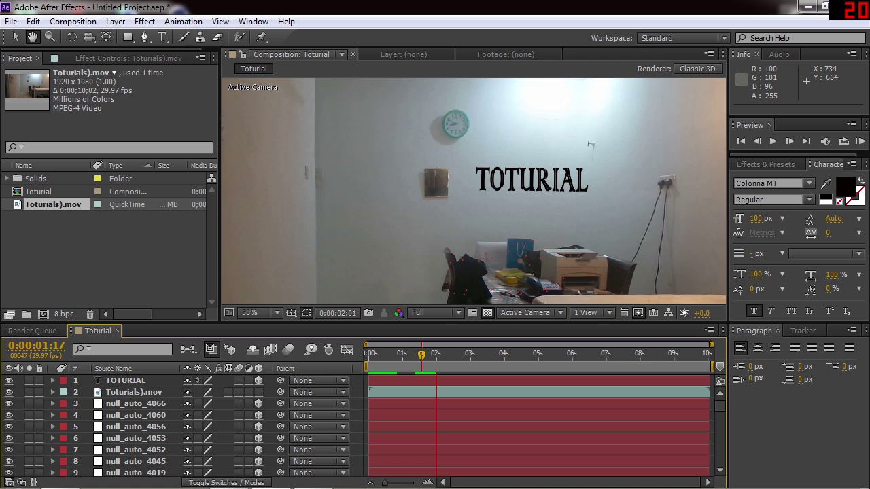